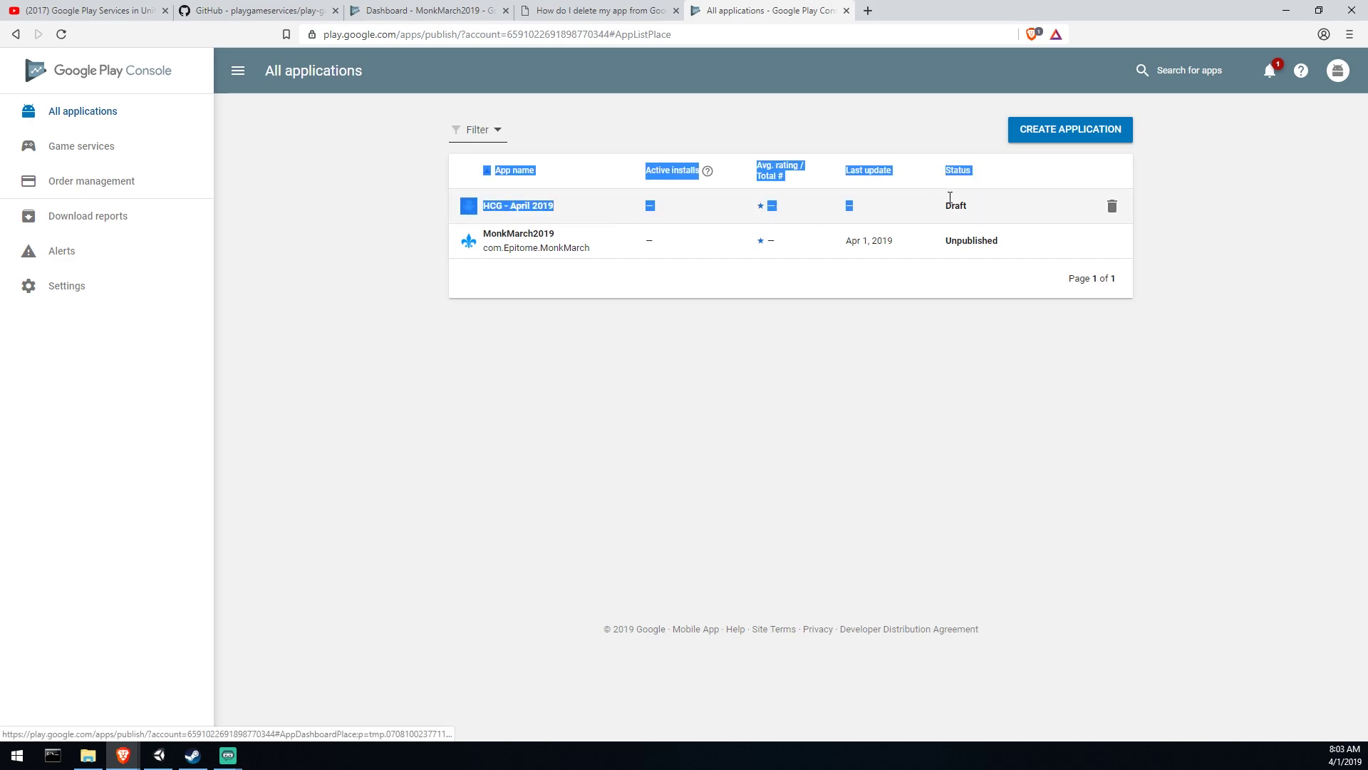
# Step: Confirm that HCG - April 2019 appears as a Draft app beside MonkMarch2019
pyautogui.click(400, 296)
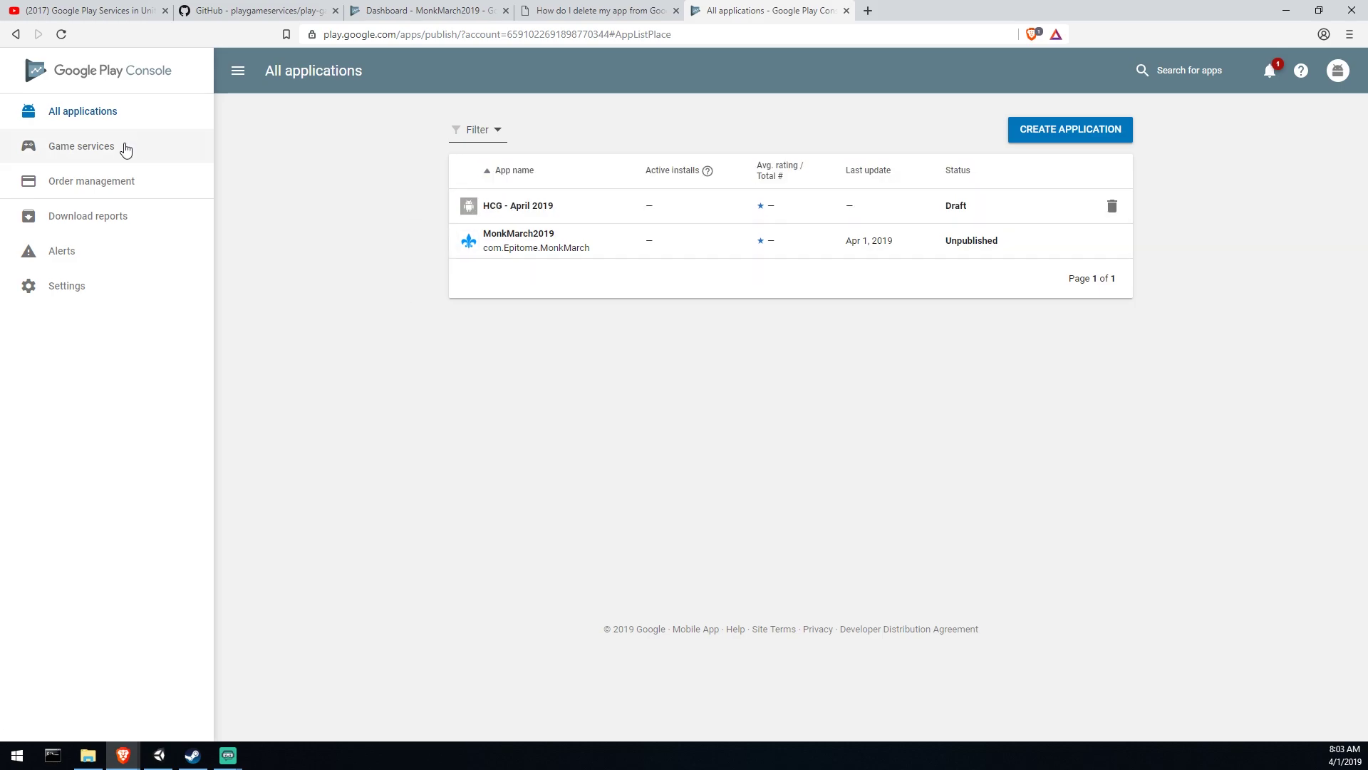
# Step: Create a Game services entry for HCG - April 2019 in the Action category
pyautogui.click(124, 151)
pyautogui.click(757, 319)
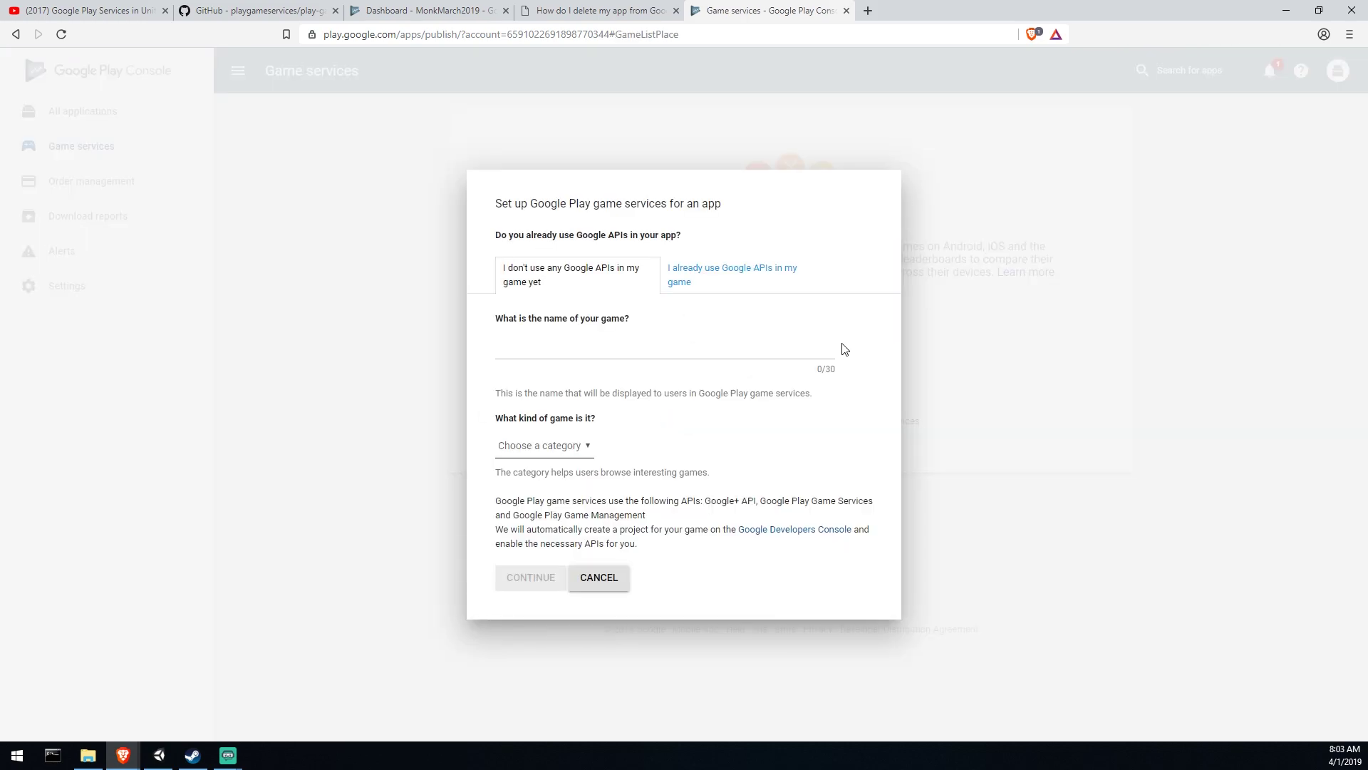
pyautogui.click(545, 445)
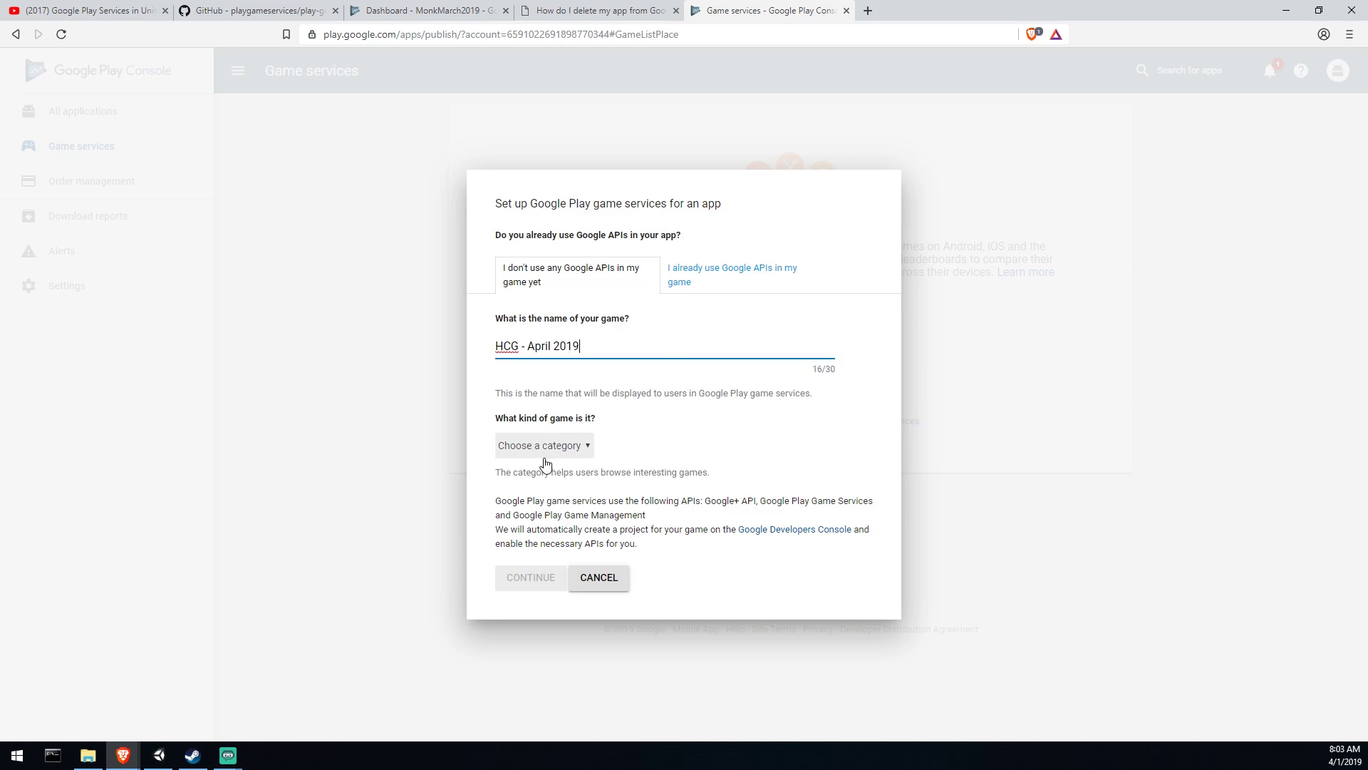
pyautogui.click(544, 477)
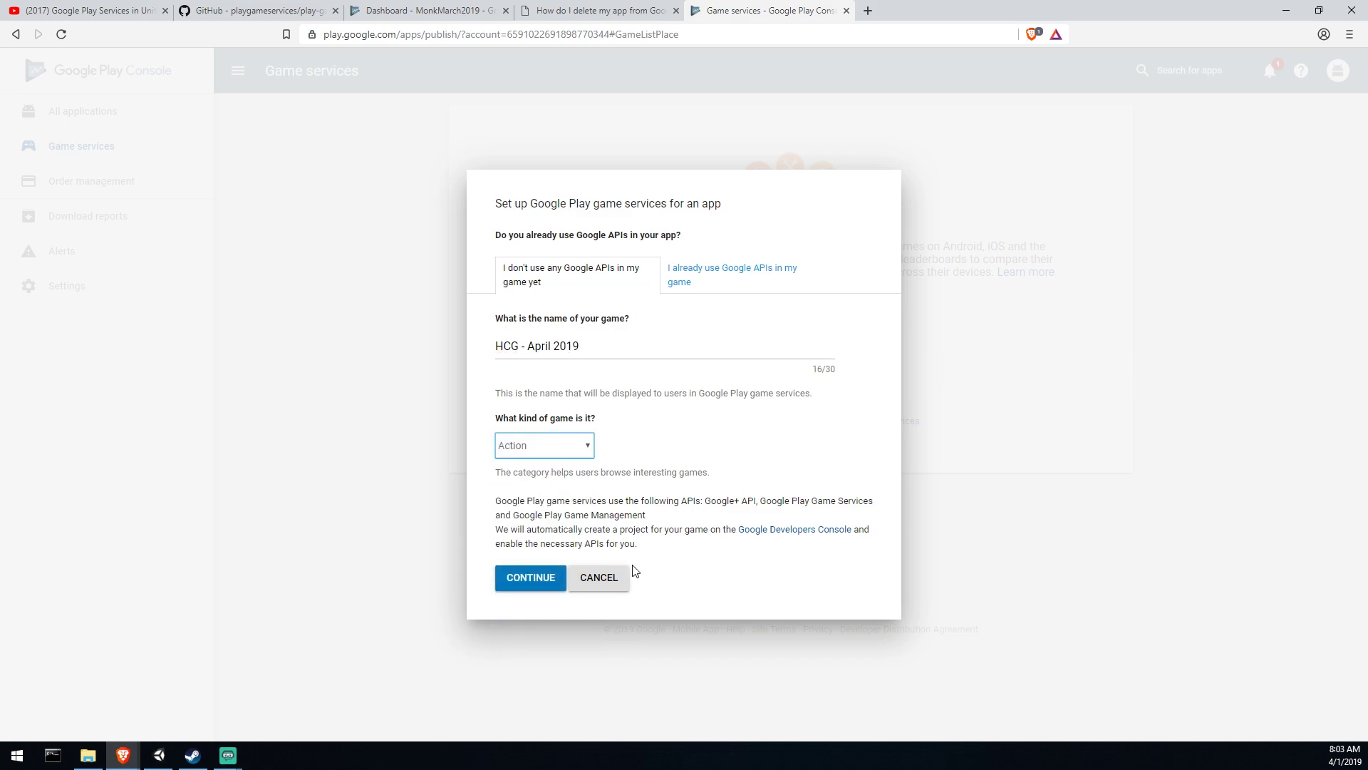
pyautogui.click(543, 583)
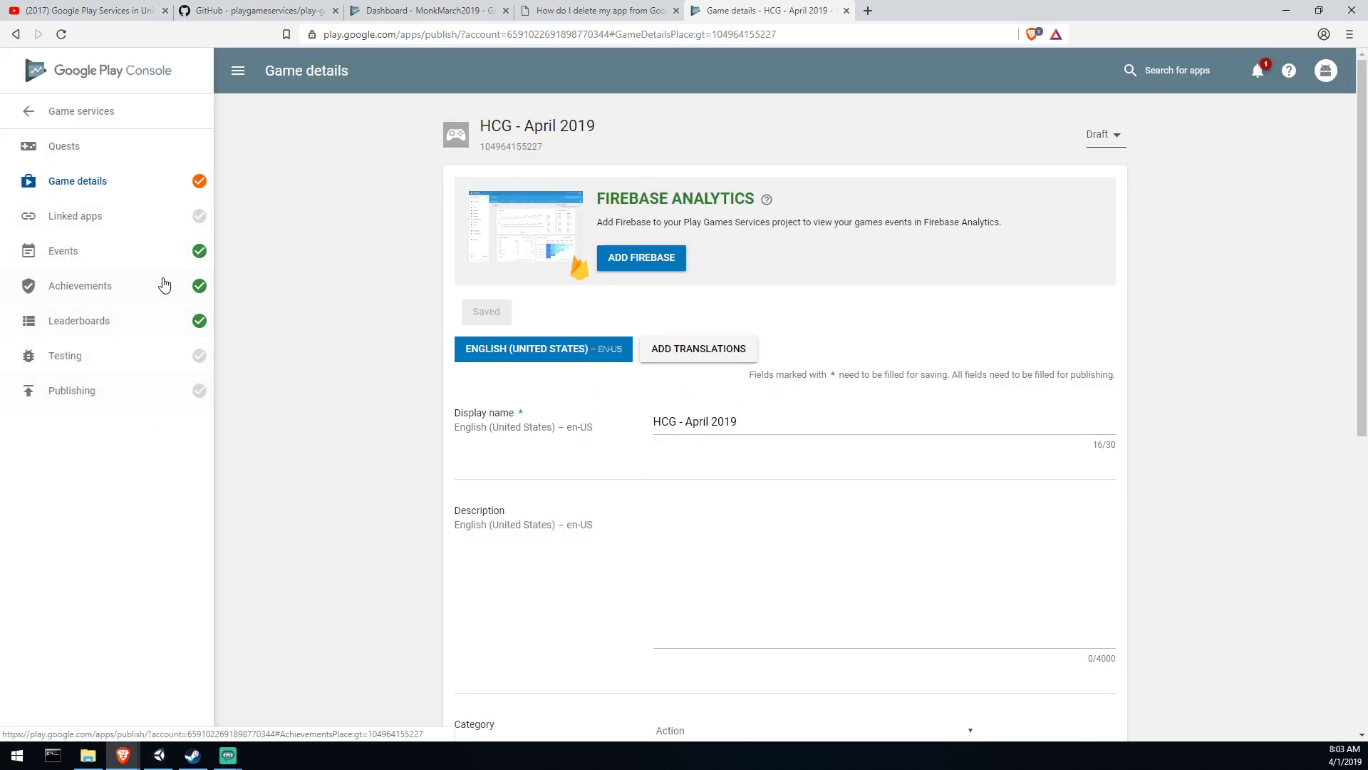
# Step: Paste the game name as its description, switch Saved Games to ON, and save
pyautogui.scroll(-2, 1136, 406)
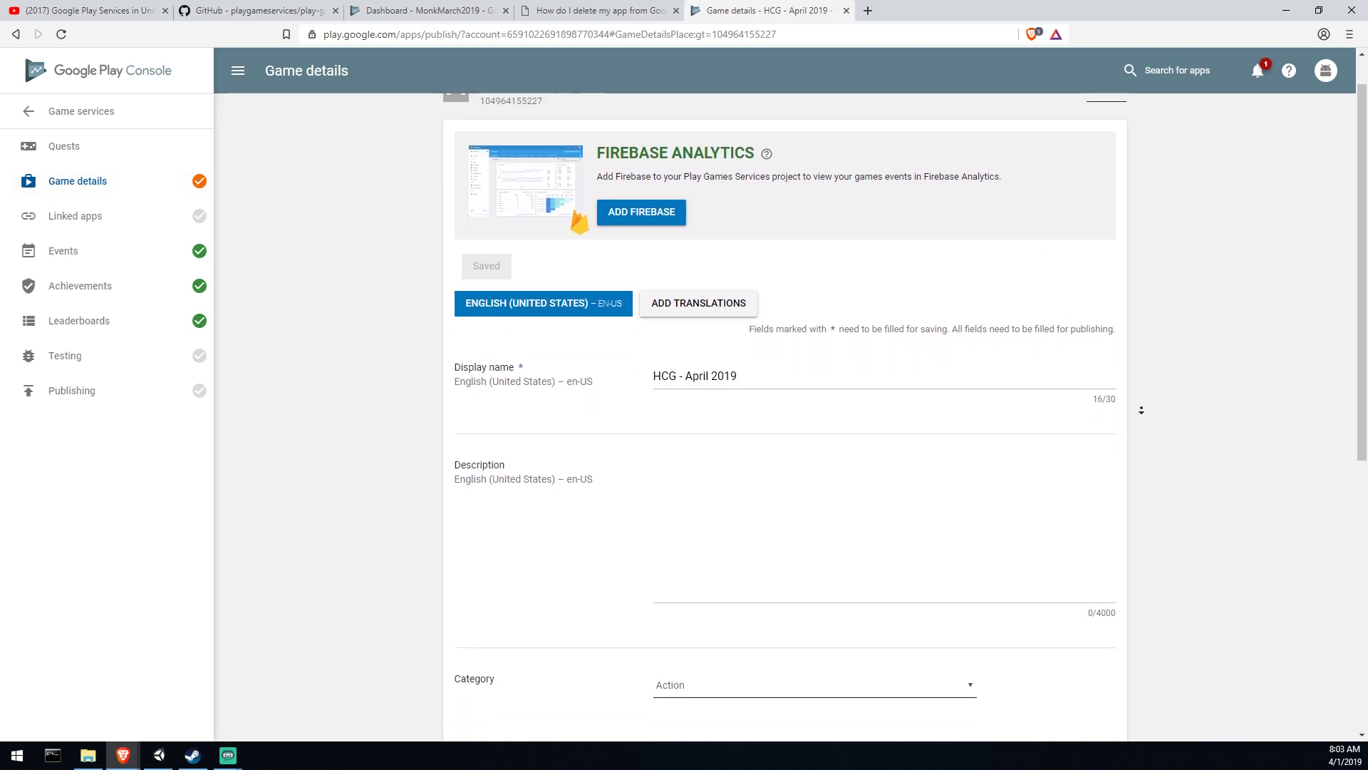
pyautogui.click(799, 351)
pyautogui.write('HCG - April 2019')
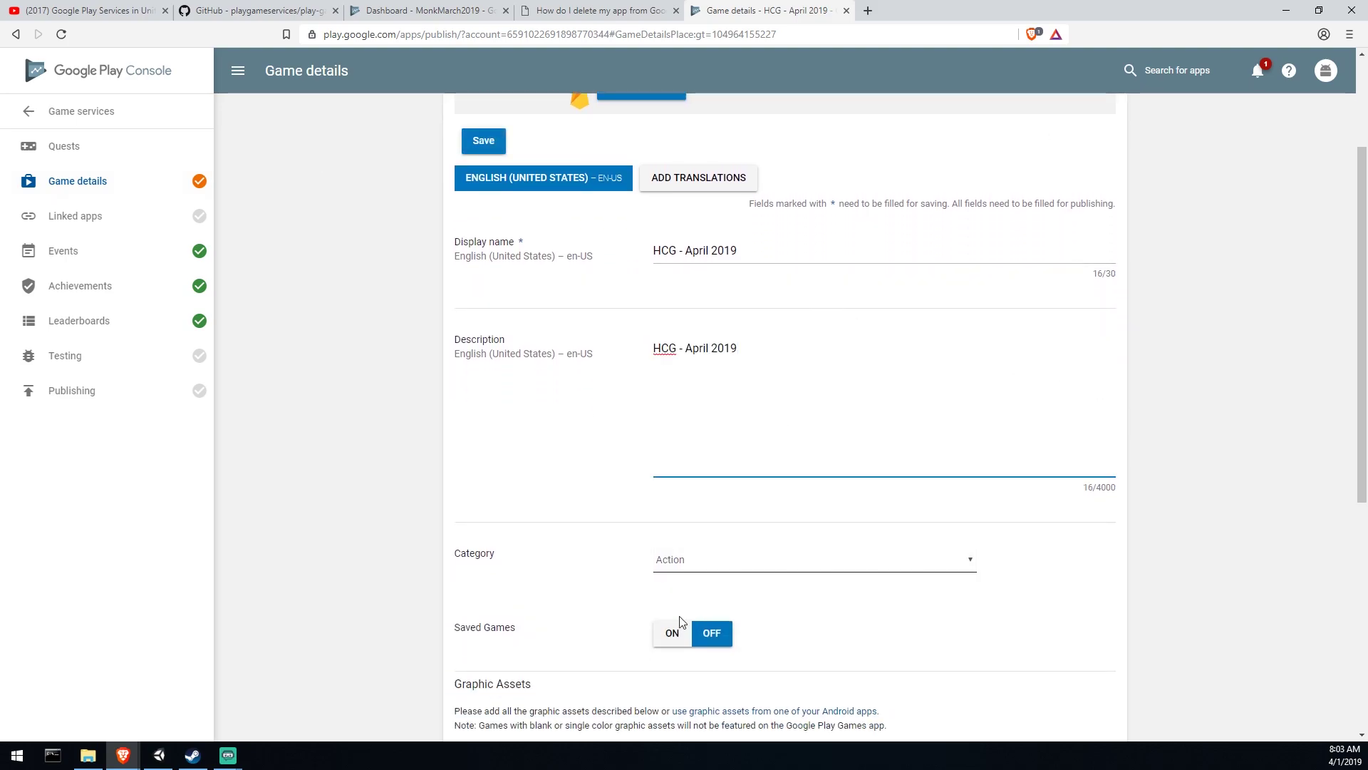
pyautogui.scroll(-1, 527, 445)
pyautogui.click(680, 537)
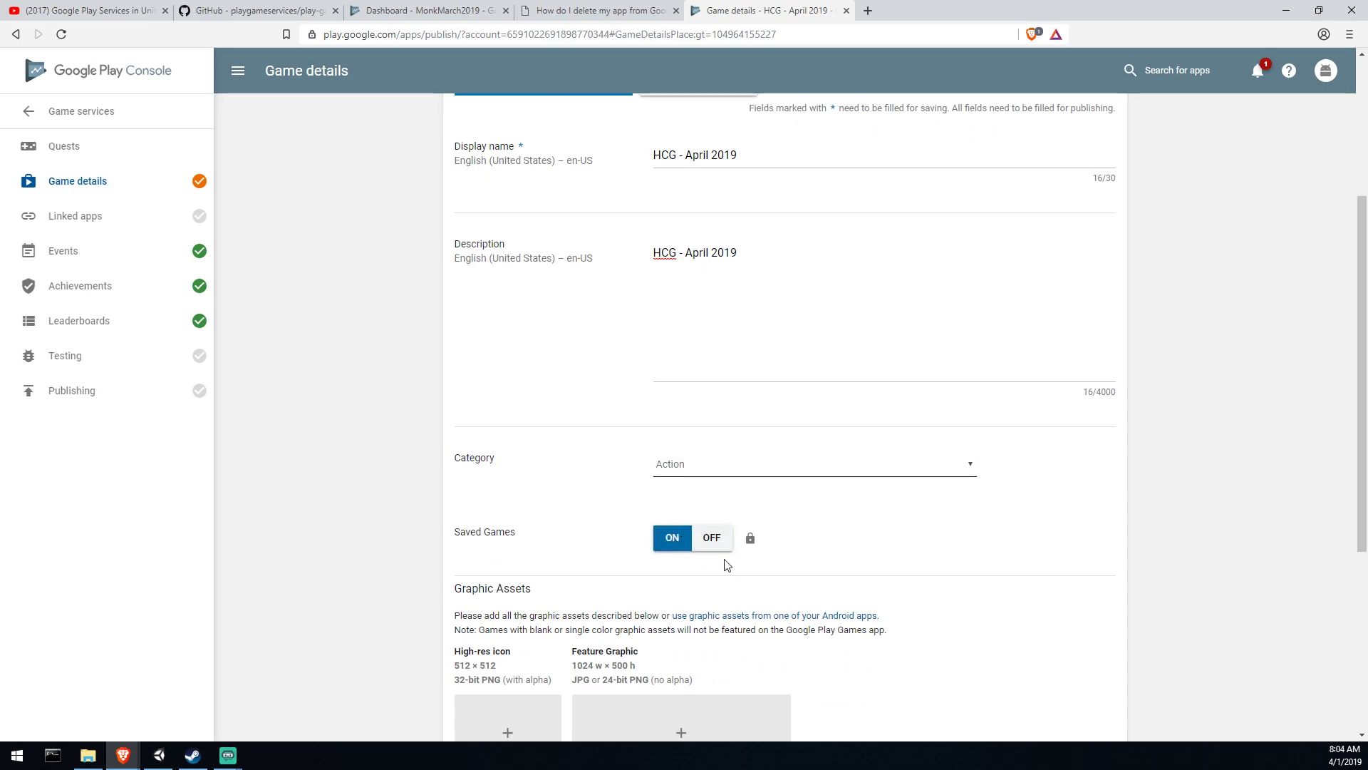
pyautogui.scroll(-2, 1200, 378)
pyautogui.scroll(-2, 1203, 378)
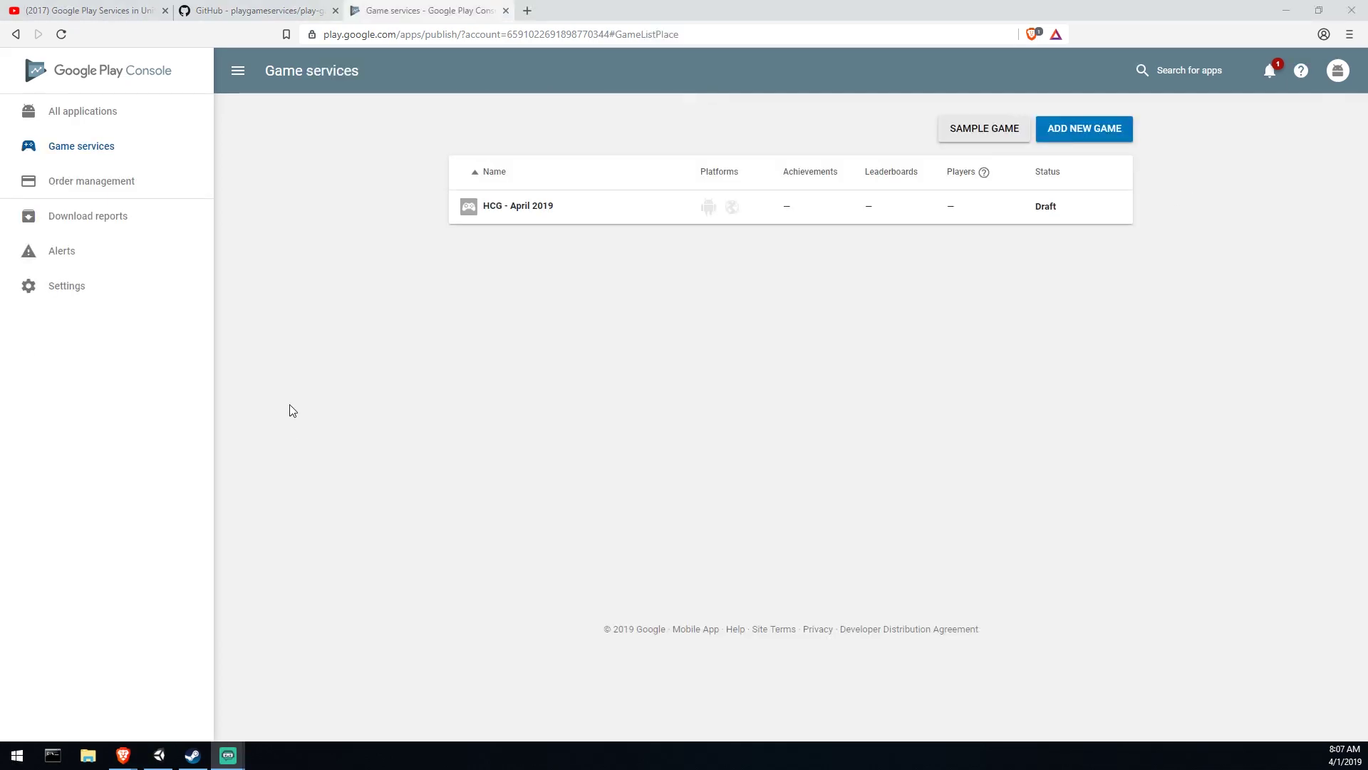
# Step: Start adding an Android linked app to the HCG - April 2019 game
pyautogui.click(91, 158)
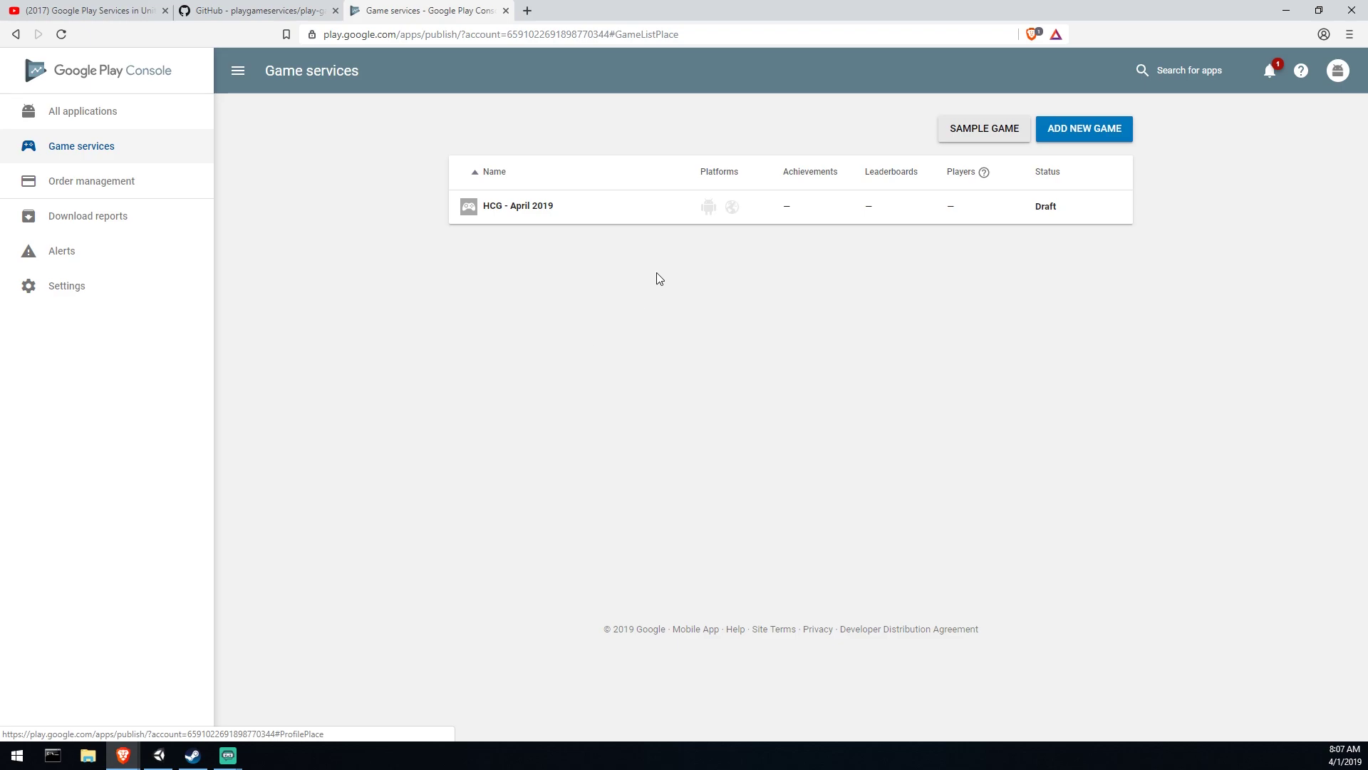
pyautogui.click(586, 217)
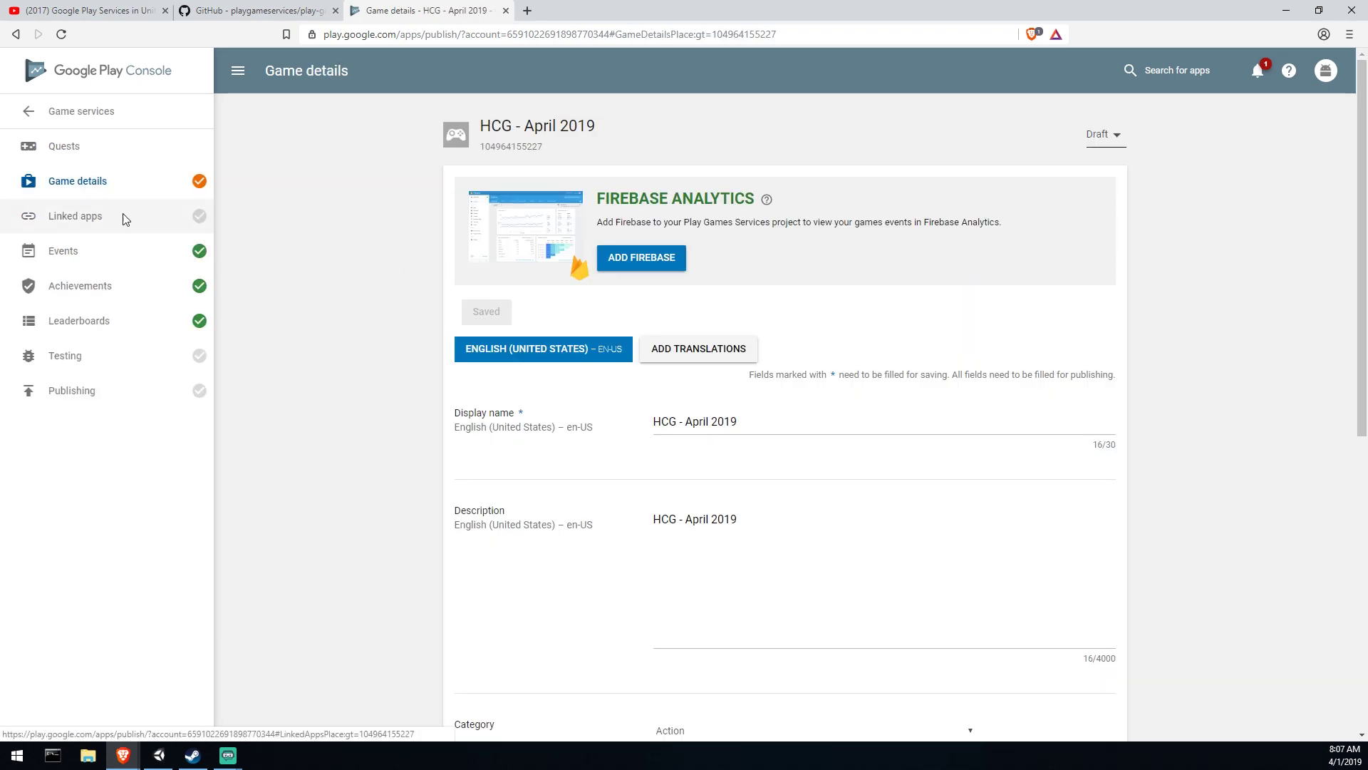
pyautogui.click(124, 220)
pyautogui.click(728, 387)
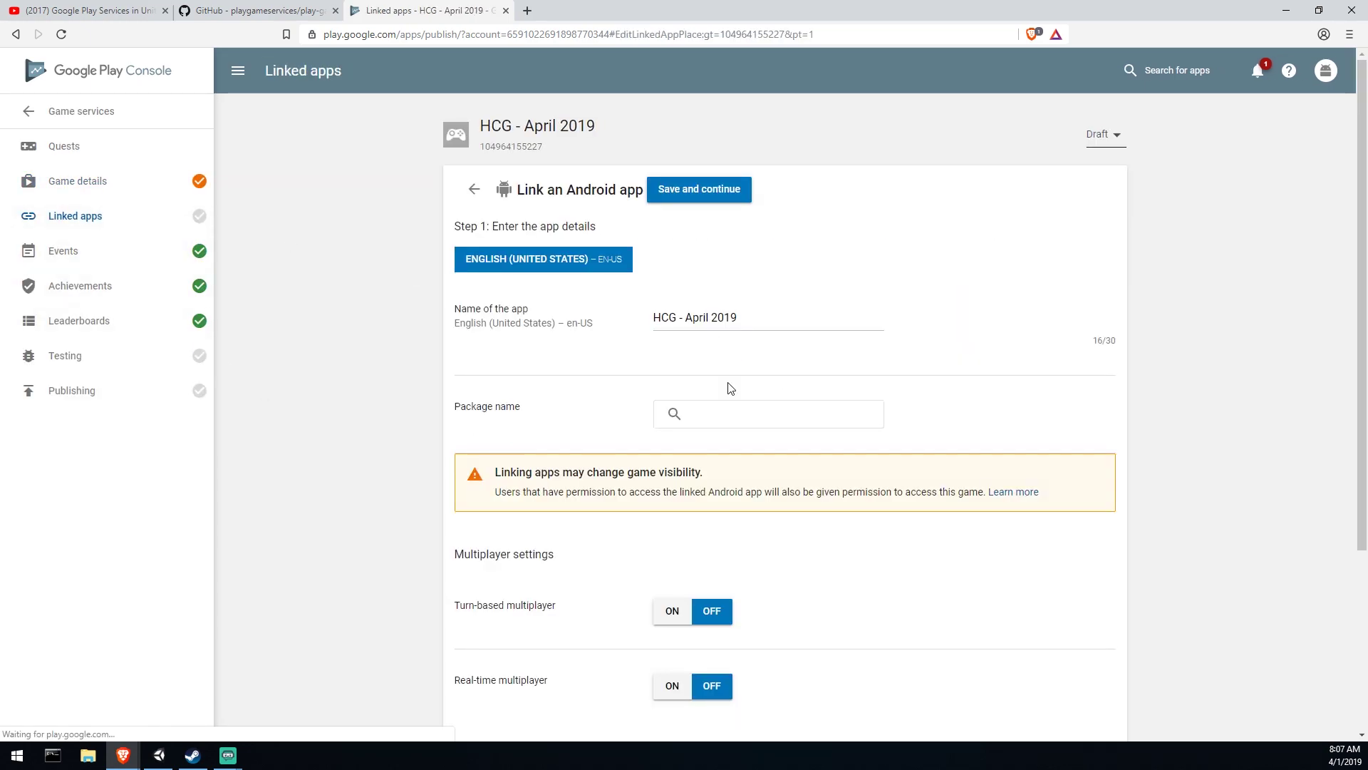
# Step: Leave the package name empty and switch Unity's build target to Android
pyautogui.click(771, 419)
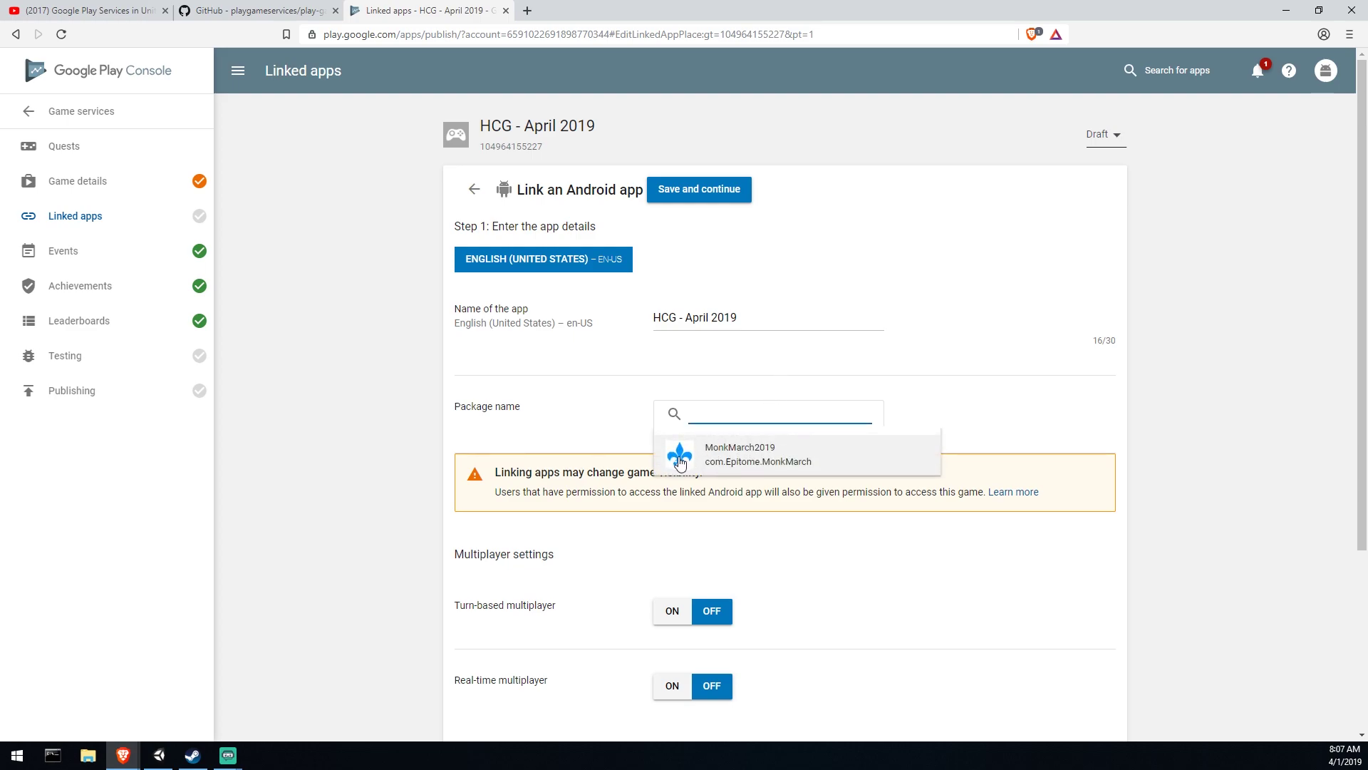
pyautogui.click(868, 392)
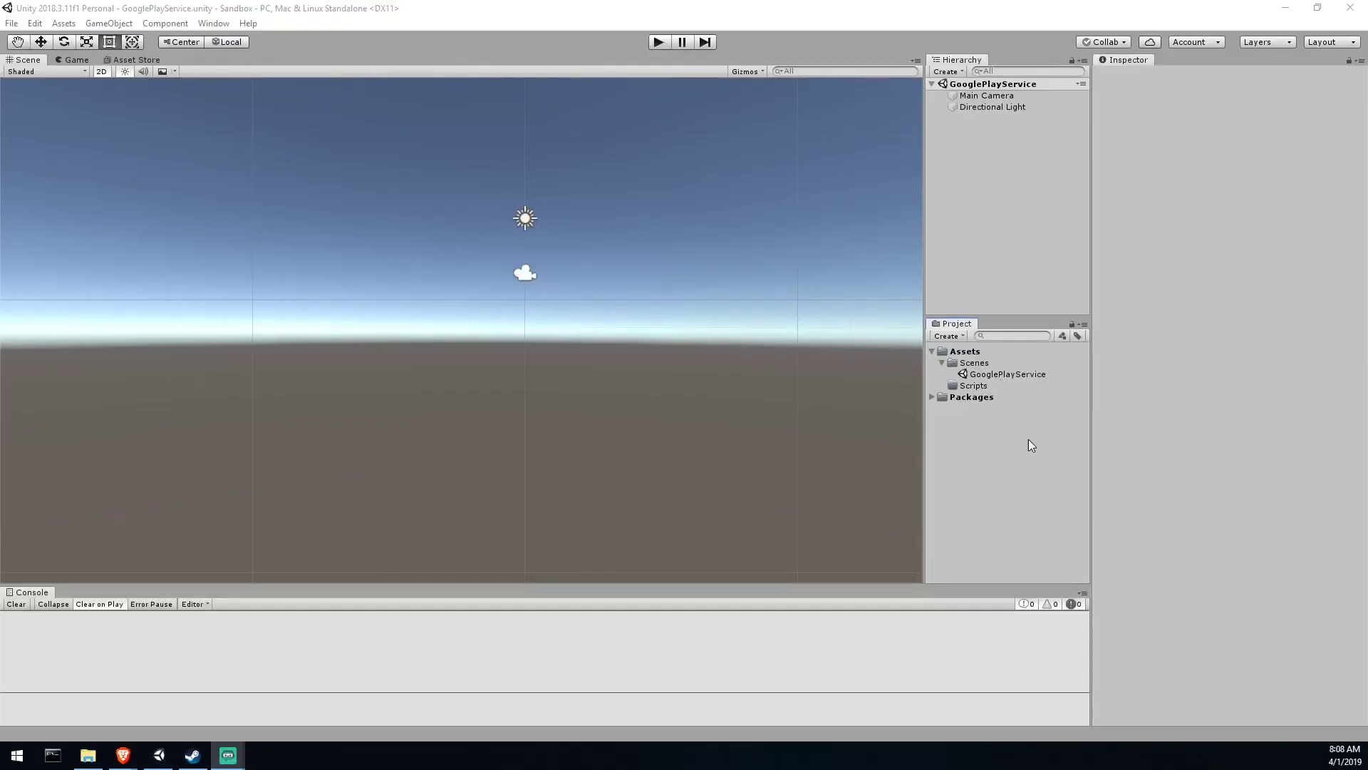
pyautogui.hotkey('ctrl', 'shift', 'b')
pyautogui.click(89, 511)
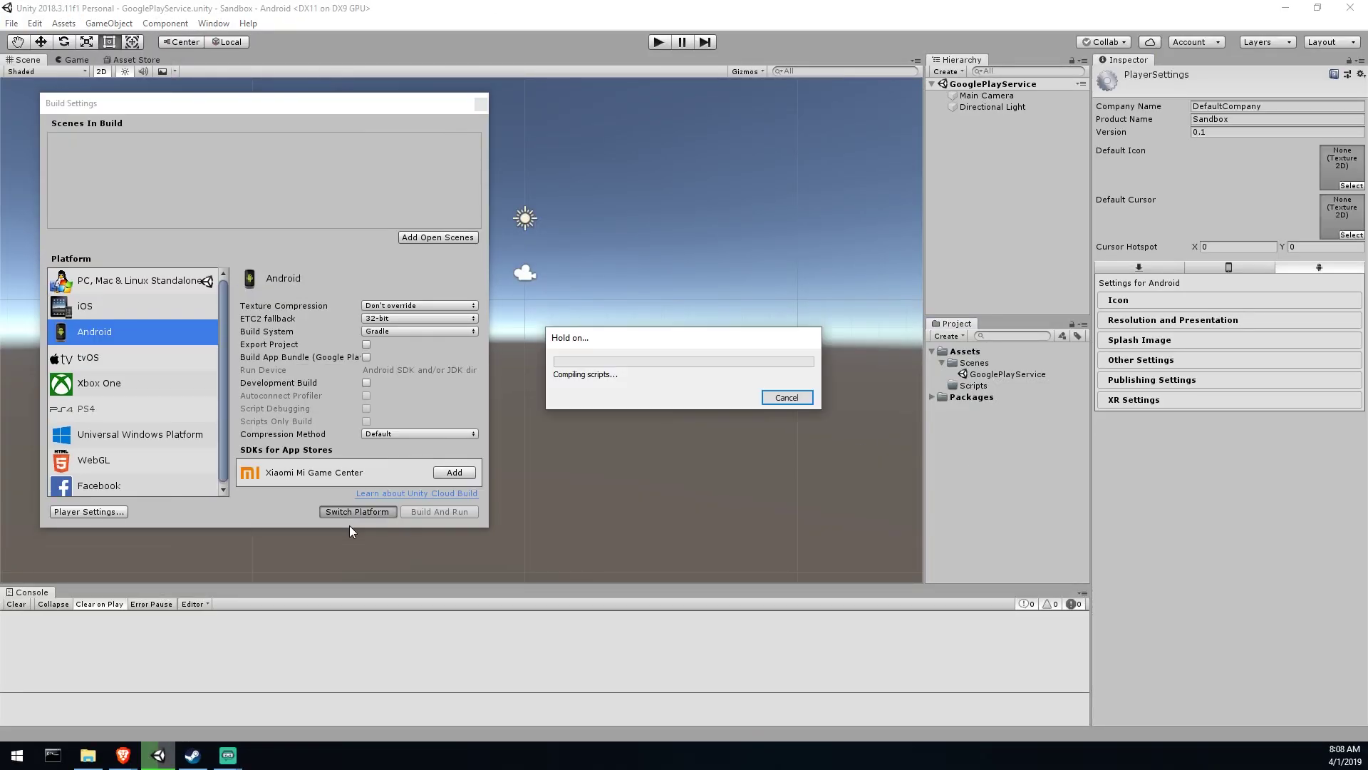
pyautogui.click(1204, 359)
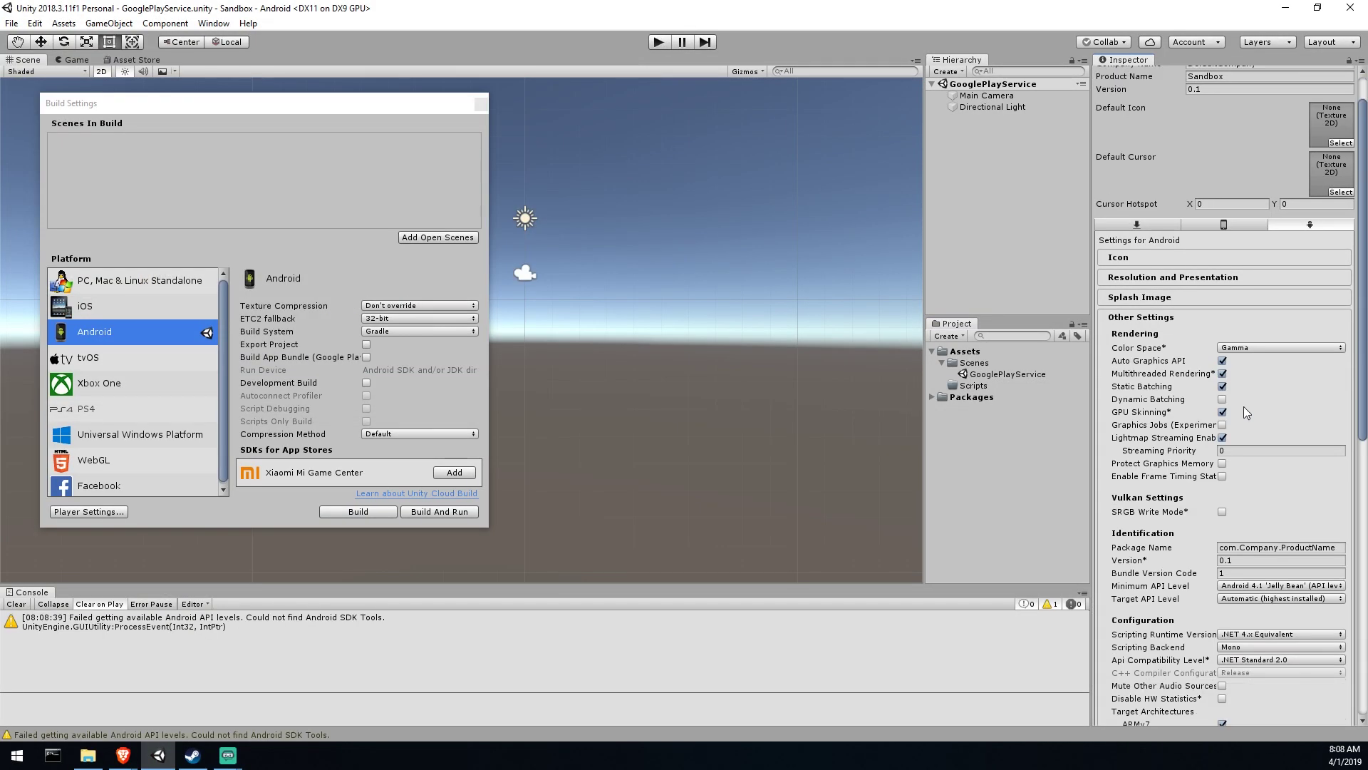
pyautogui.write('MonkMarch2019')
pyautogui.scroll(-5, 1318, 489)
pyautogui.click(1318, 489)
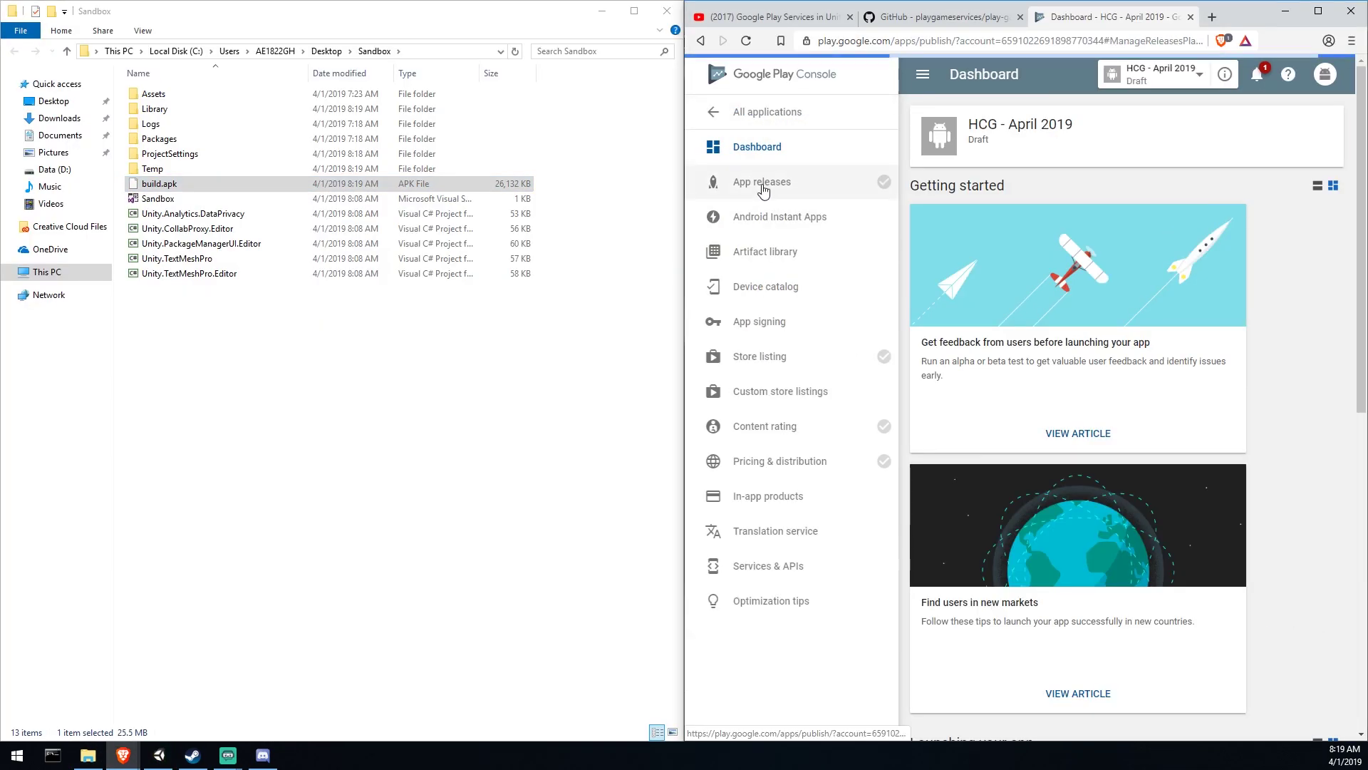
pyautogui.click(762, 184)
pyautogui.click(1197, 442)
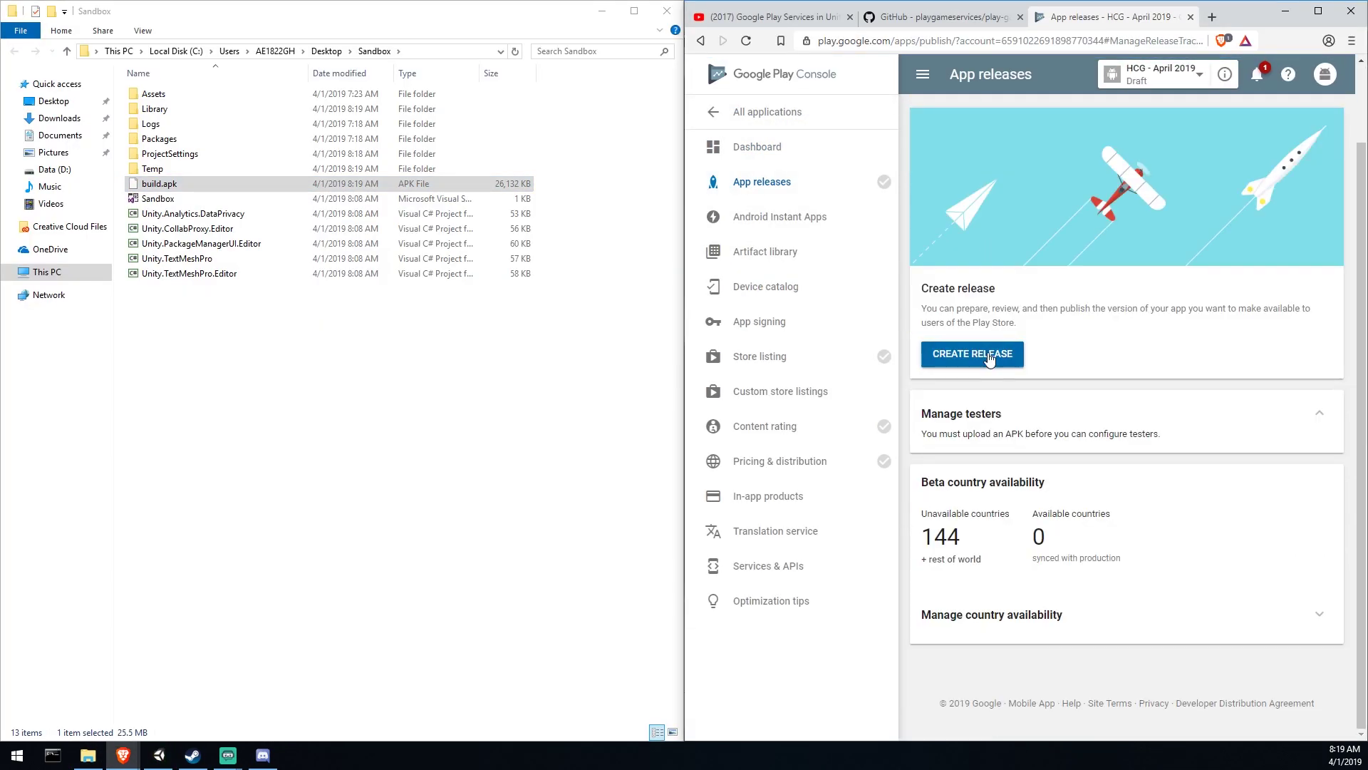
# Step: Create a new release and upload build.apk as version 0.1
pyautogui.click(983, 354)
pyautogui.click(1160, 489)
pyautogui.scroll(-5, 1126, 357)
pyautogui.click(768, 112)
# Step: Return through All applications to the Game services list
pyautogui.click(978, 382)
pyautogui.click(1317, 11)
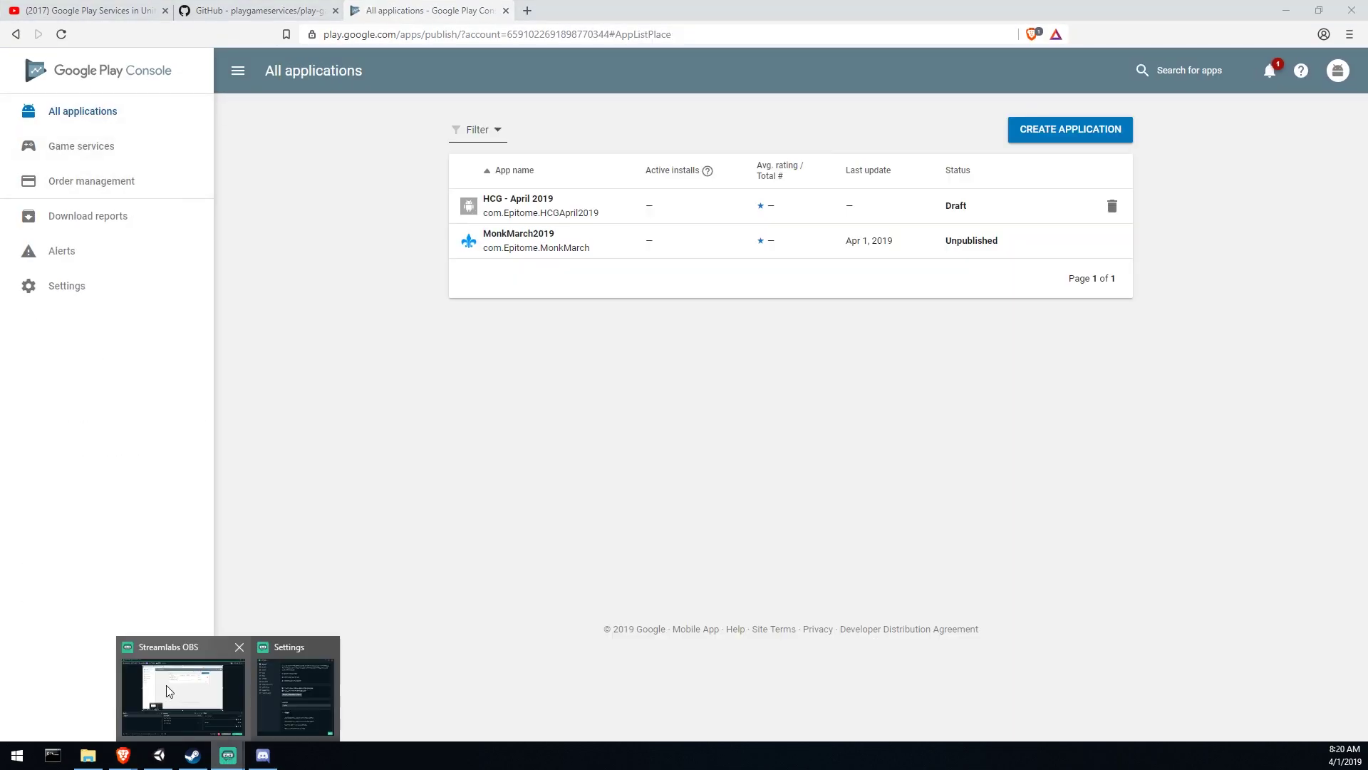
pyautogui.click(160, 684)
pyautogui.click(601, 20)
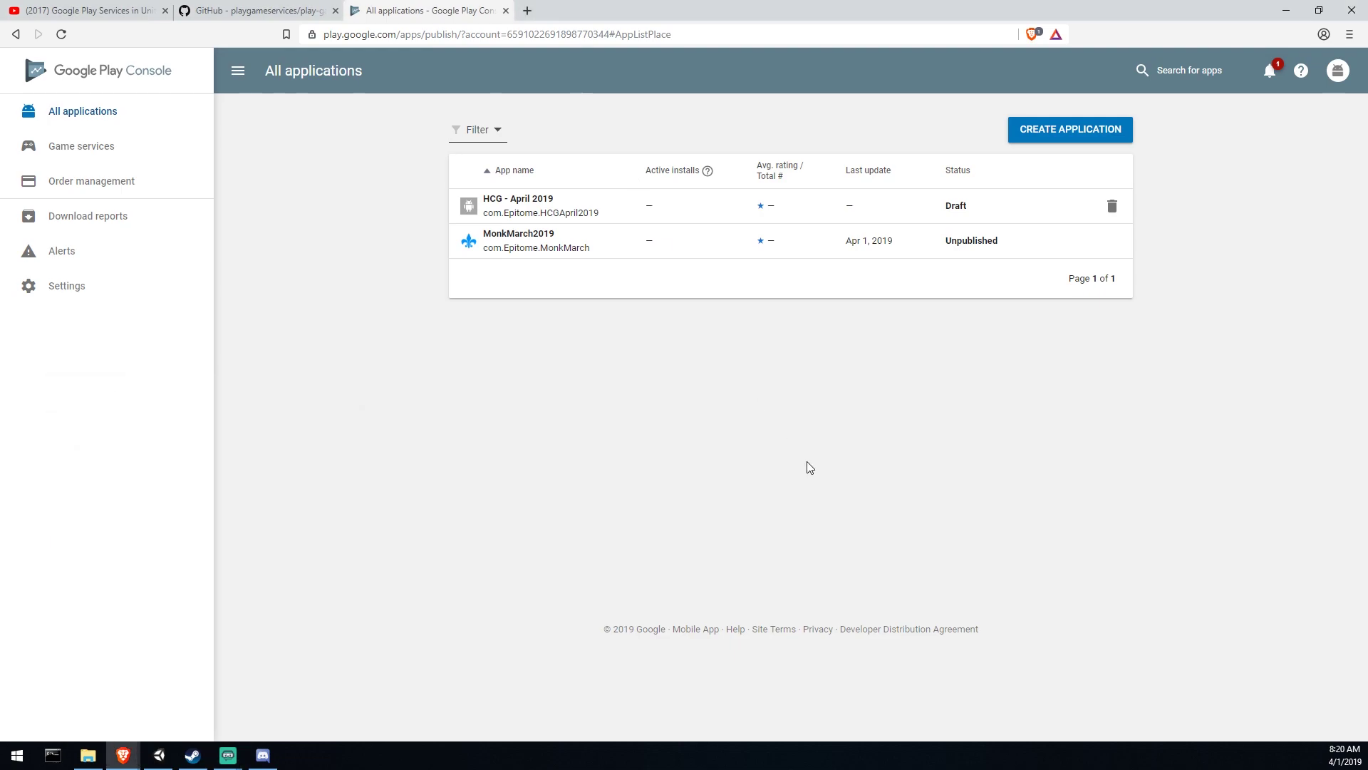
pyautogui.click(112, 147)
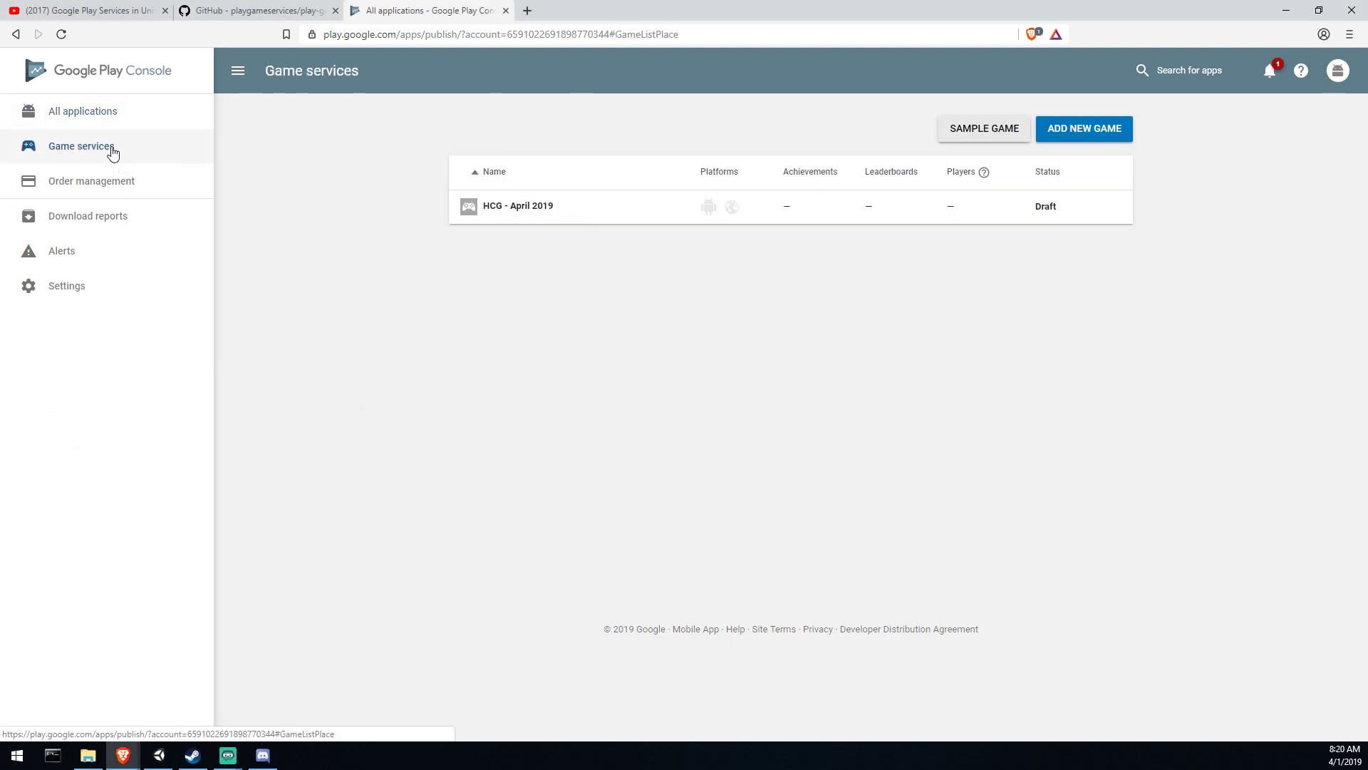
# Step: Link the HCG - April 2019 package as the game's Android app
pyautogui.click(568, 204)
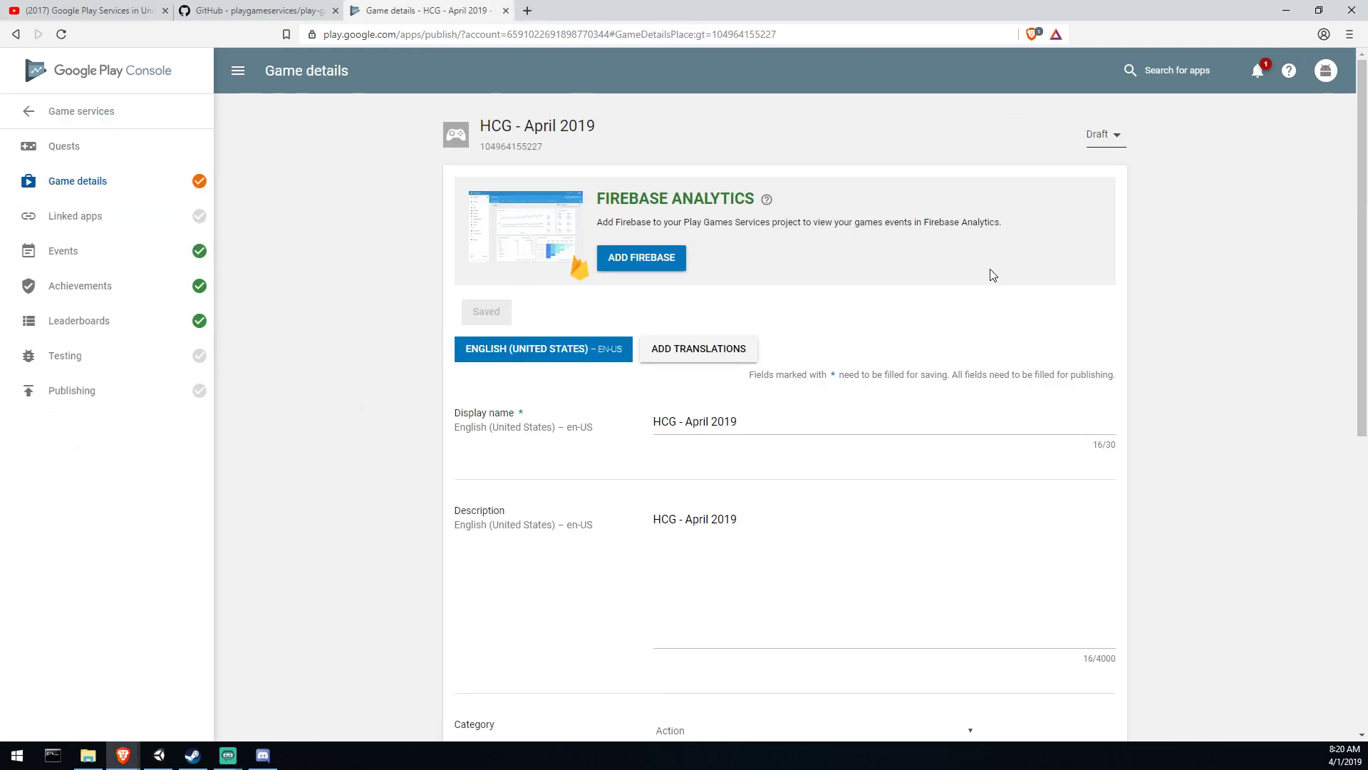
pyautogui.scroll(-3, 825, 215)
pyautogui.click(71, 216)
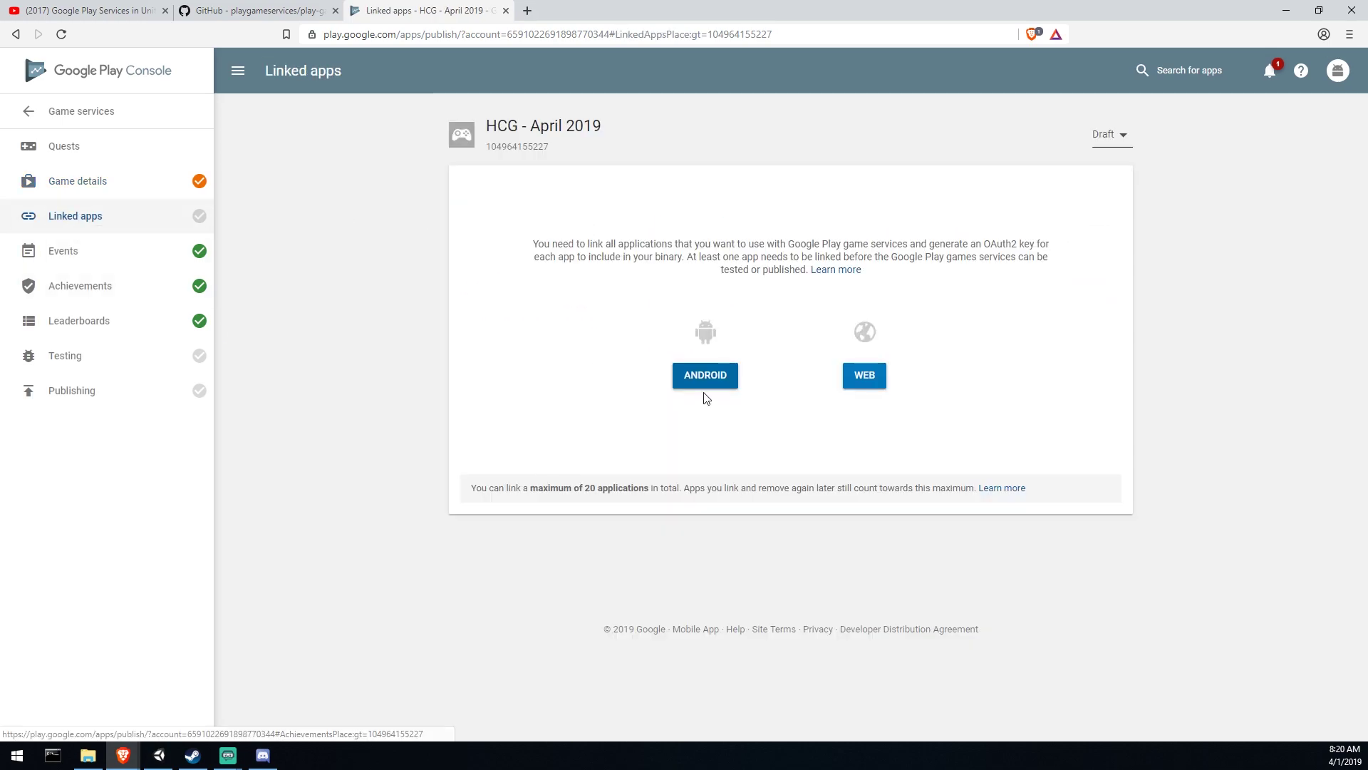
pyautogui.click(704, 378)
pyautogui.click(797, 412)
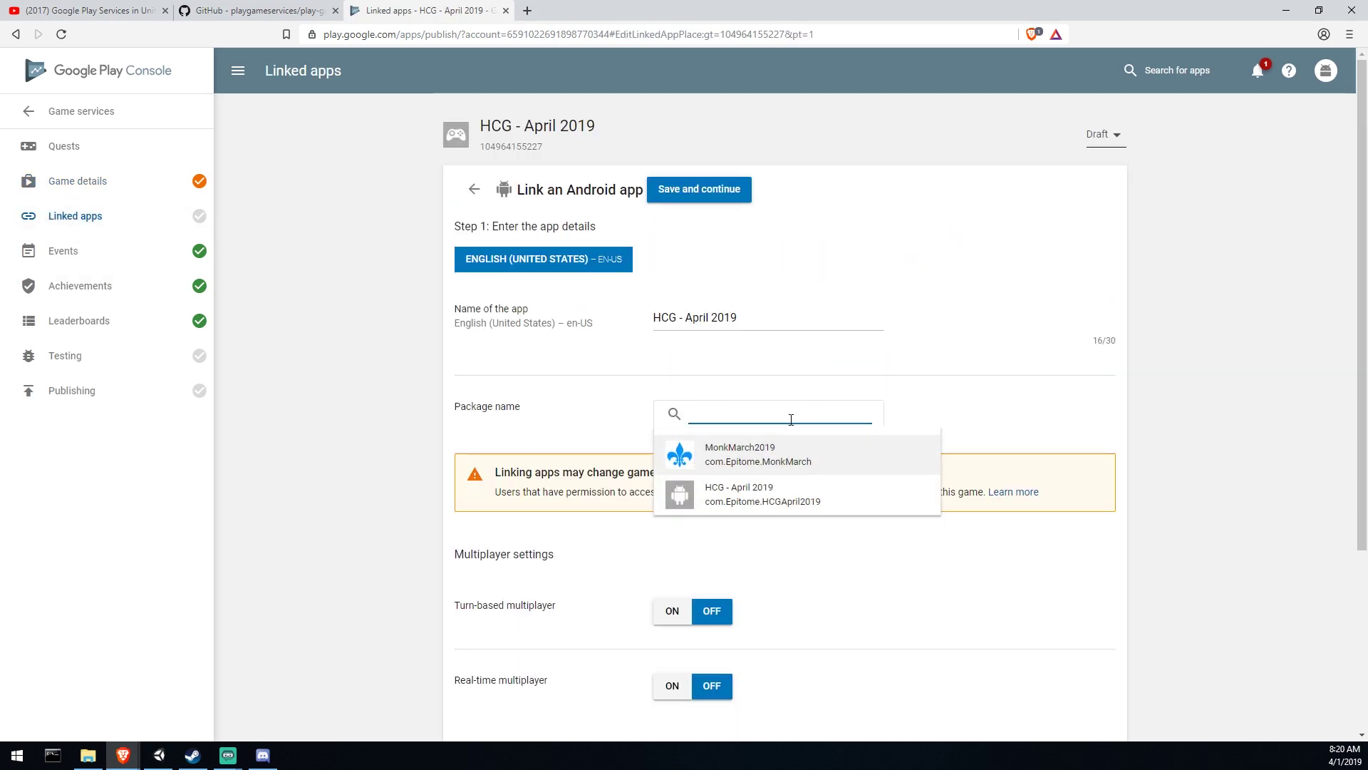
pyautogui.click(789, 503)
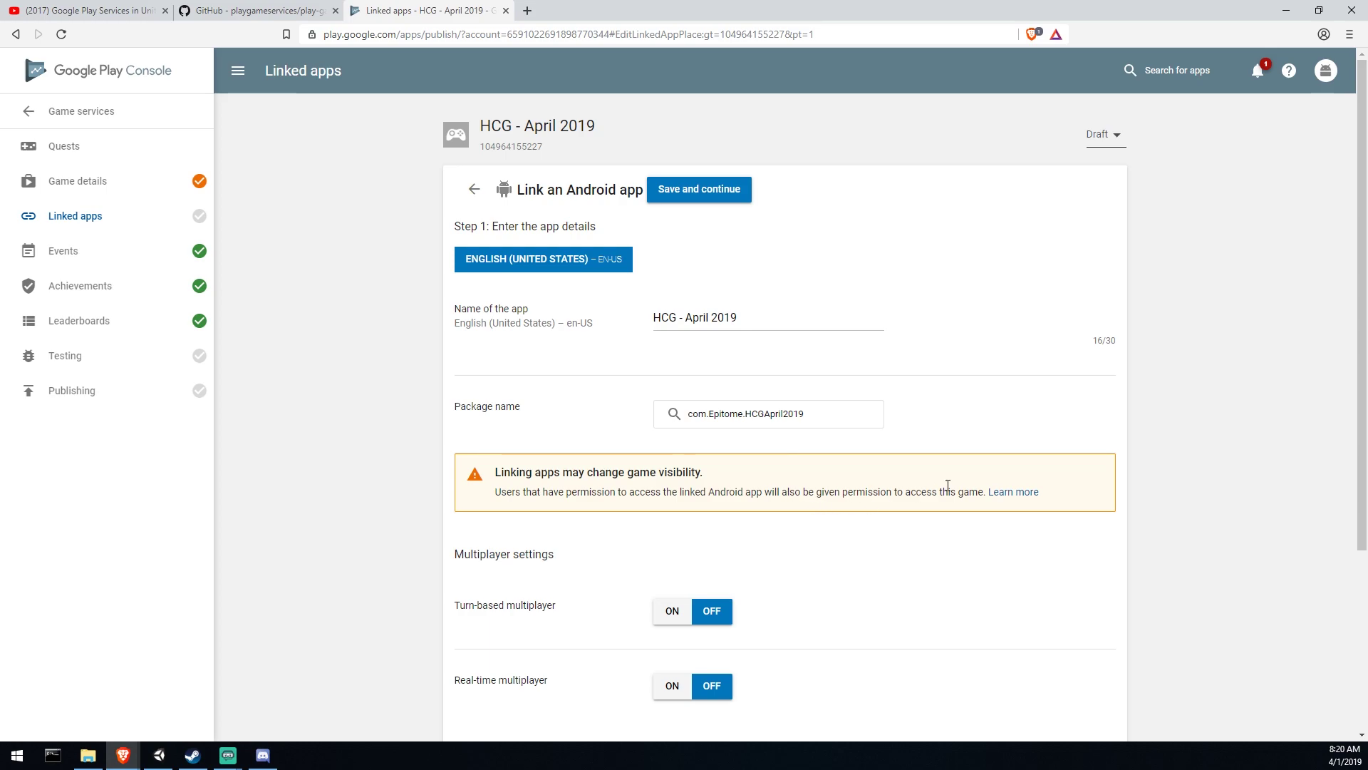
# Step: Turn anti-piracy ON for the linked app and save the details
pyautogui.scroll(-3, 859, 364)
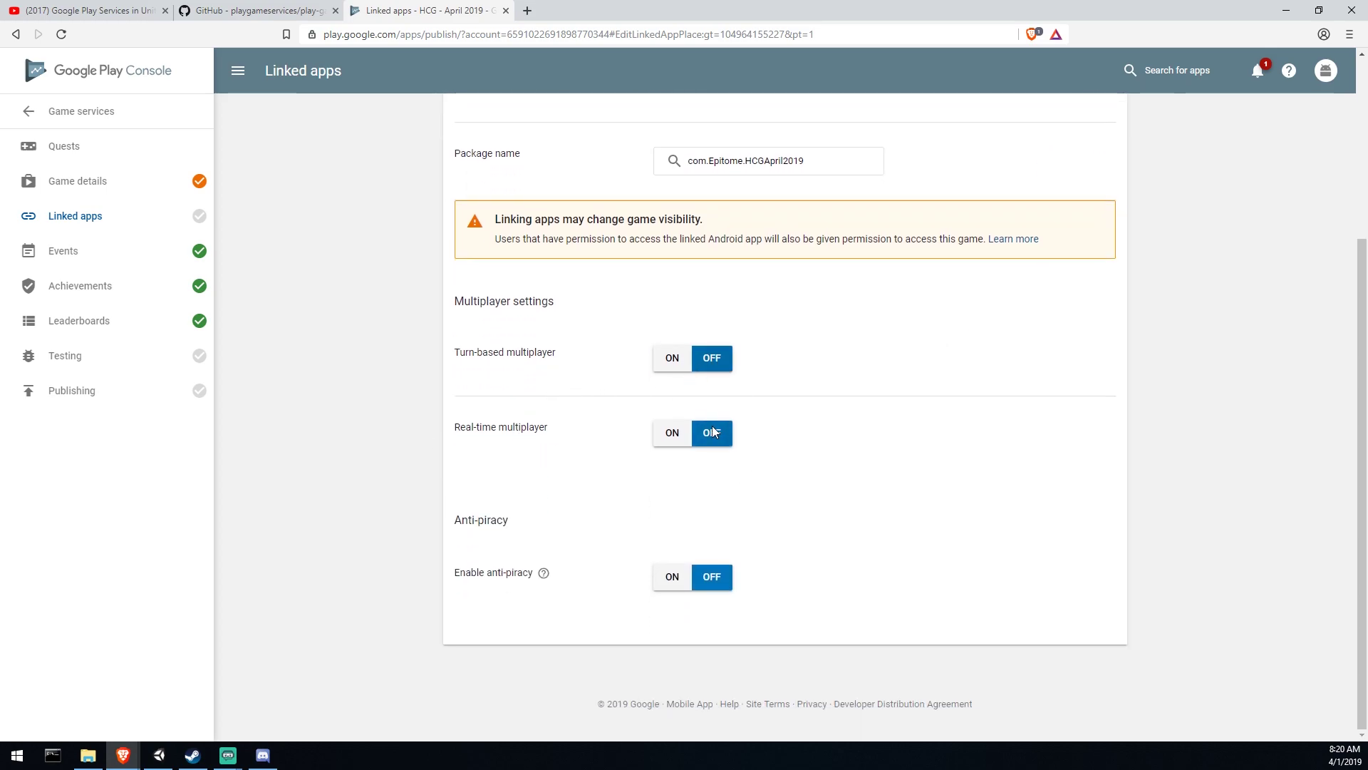
pyautogui.moveTo(543, 577)
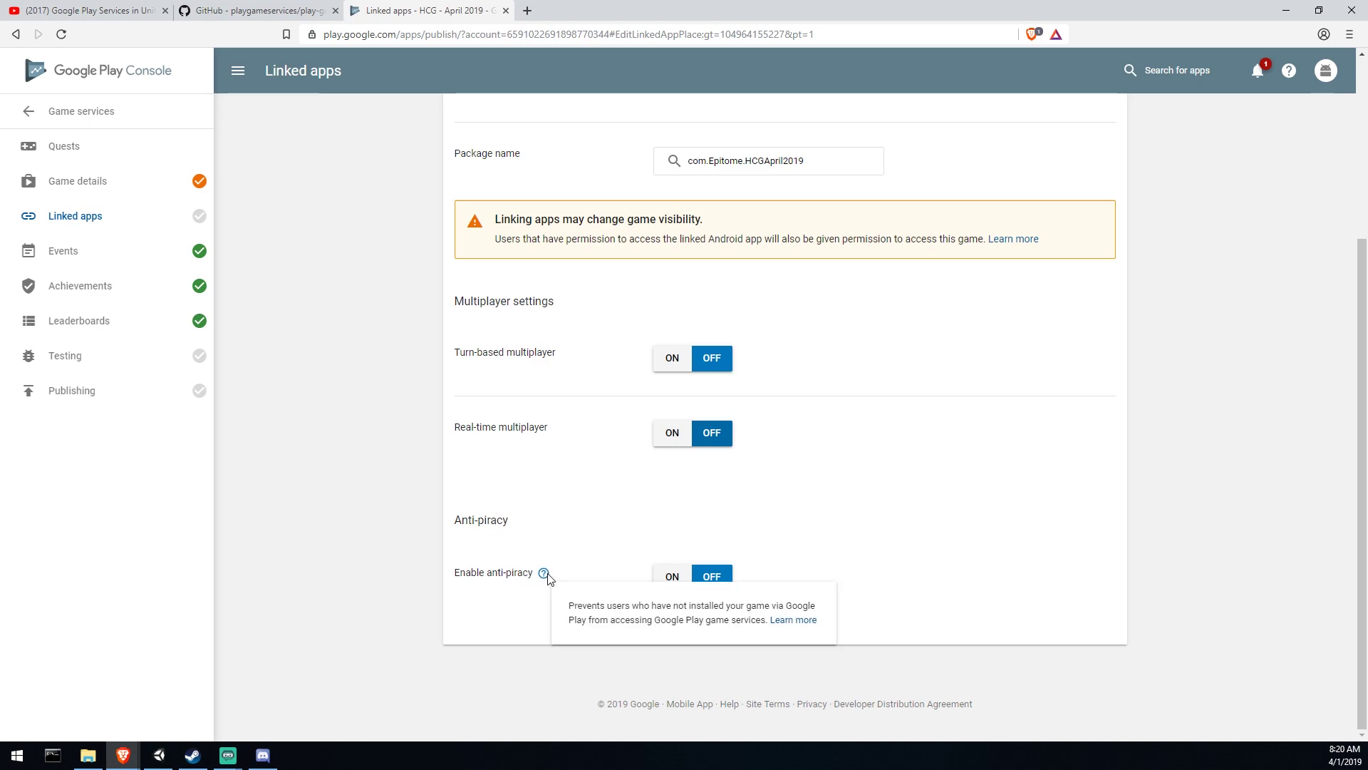
pyautogui.click(670, 574)
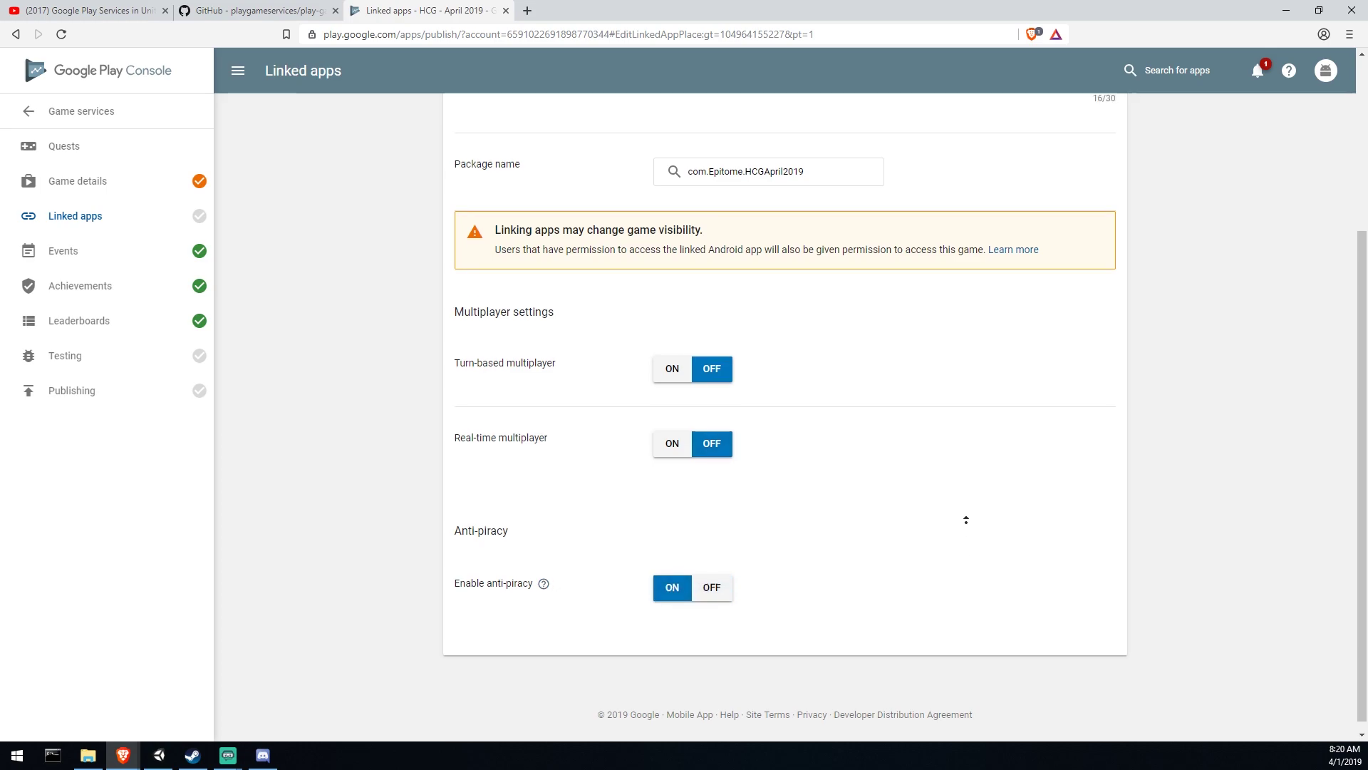
pyautogui.scroll(4, 945, 467)
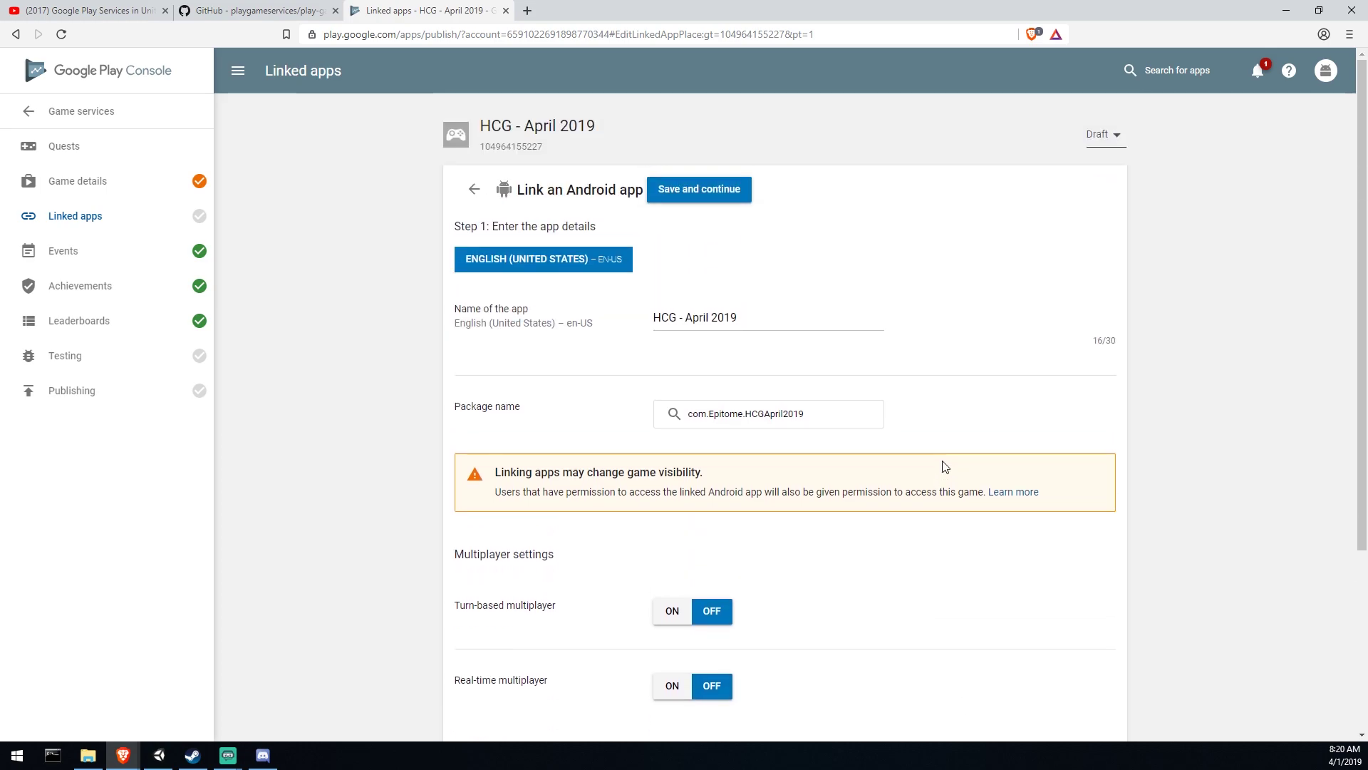
pyautogui.click(699, 190)
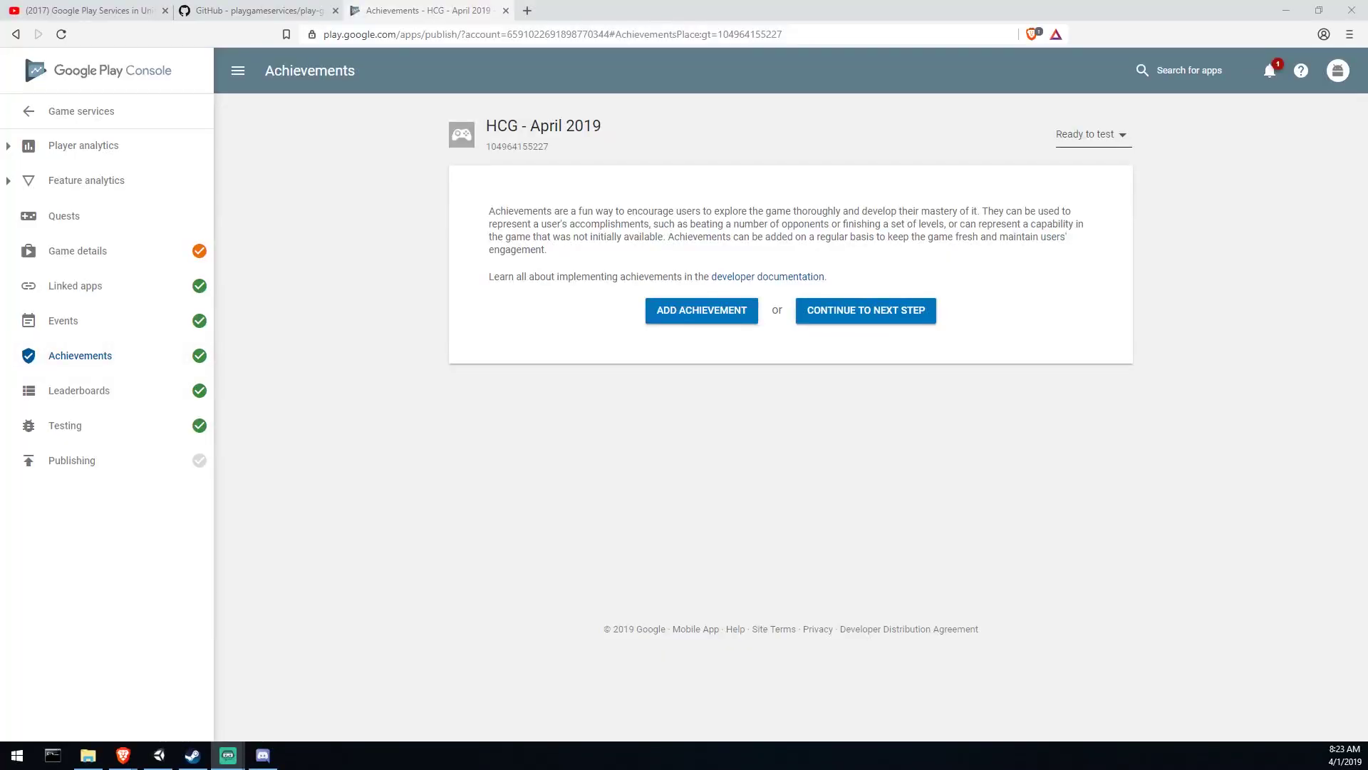
# Step: Add a new leaderboard named Highscore
pyautogui.click(98, 364)
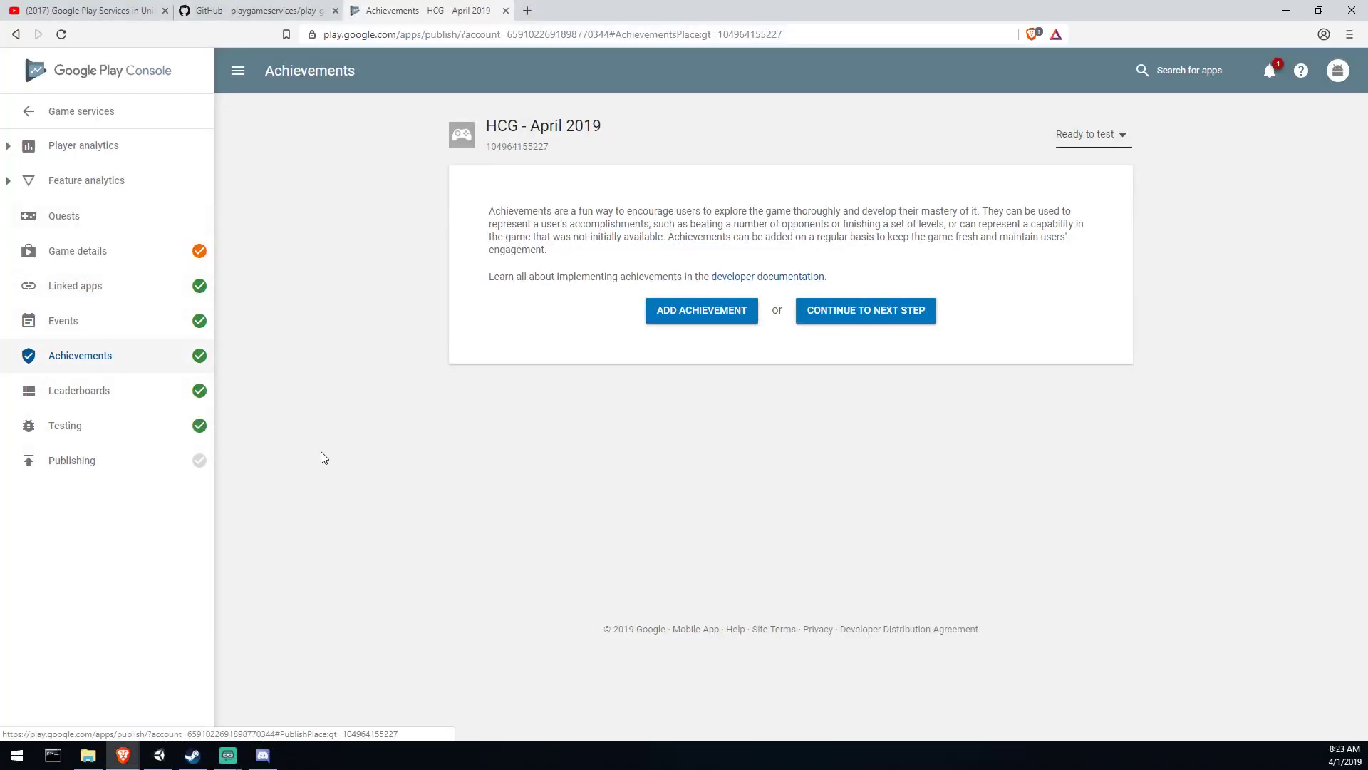
pyautogui.click(114, 394)
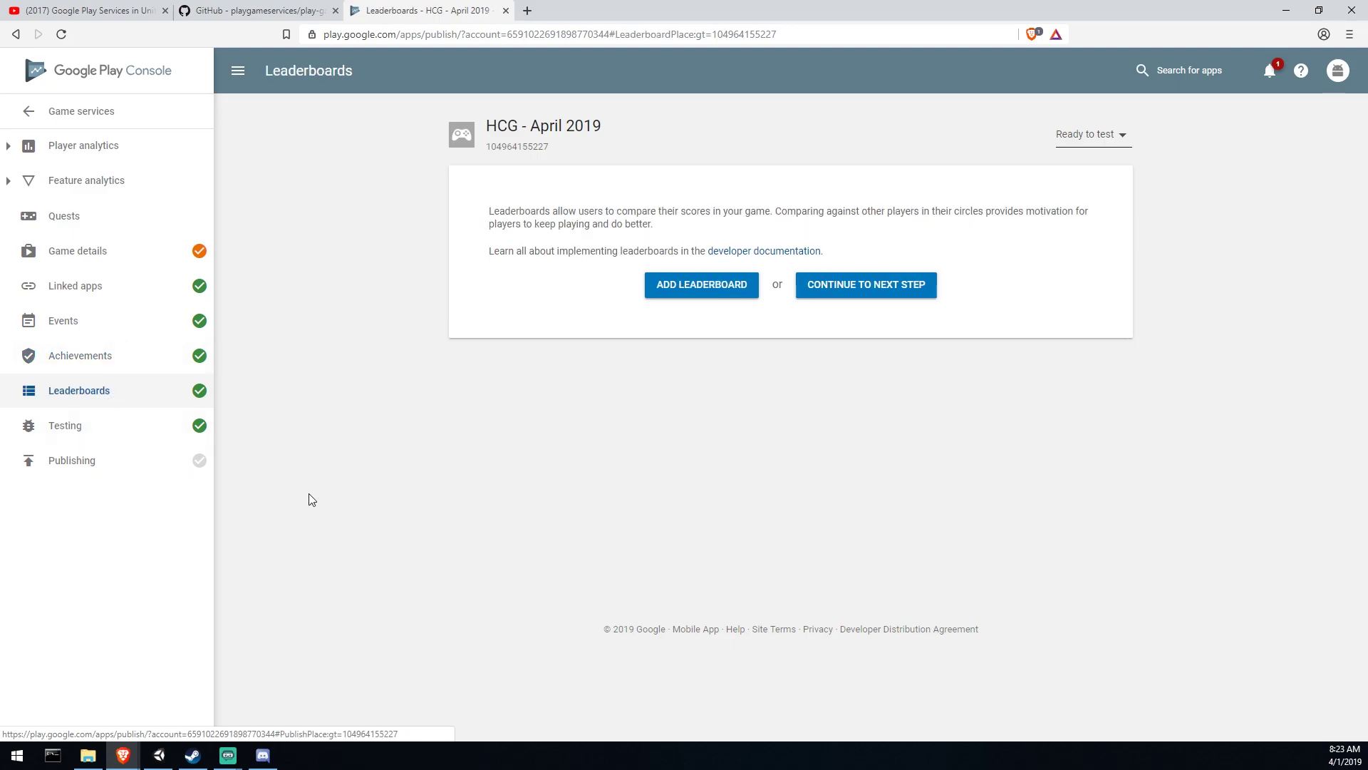
pyautogui.click(737, 294)
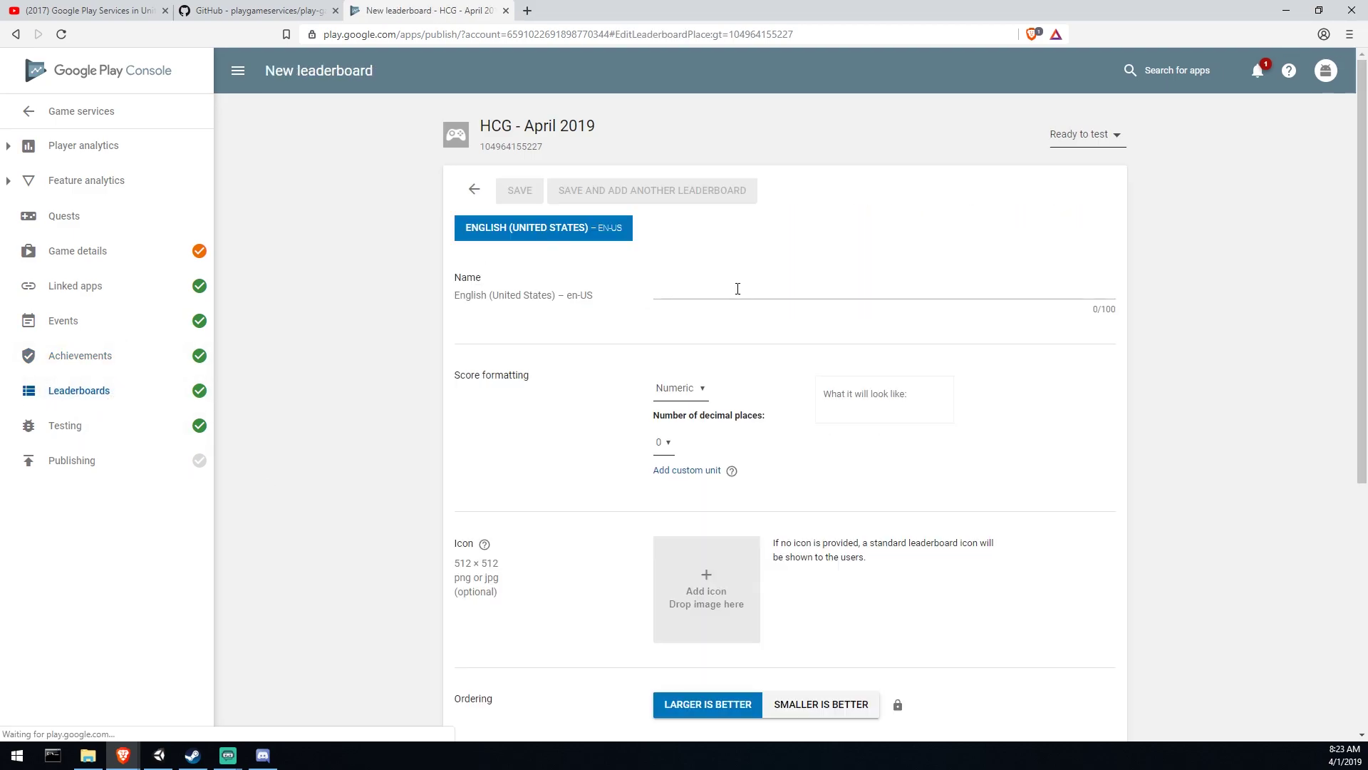
pyautogui.click(723, 291)
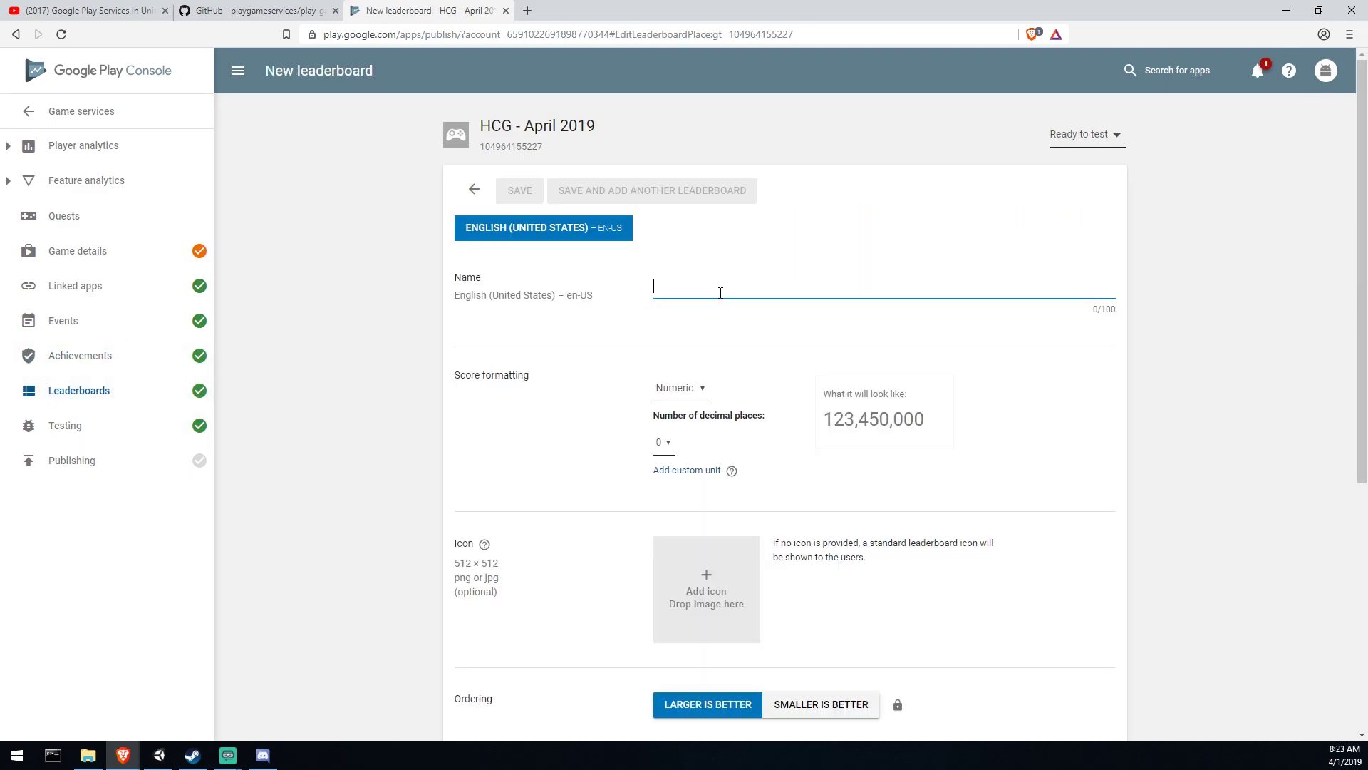
pyautogui.write('Highscore')
# Step: Save the Highscore leaderboard with Numeric format and export the Android resource IDs
pyautogui.scroll(-2, 977, 278)
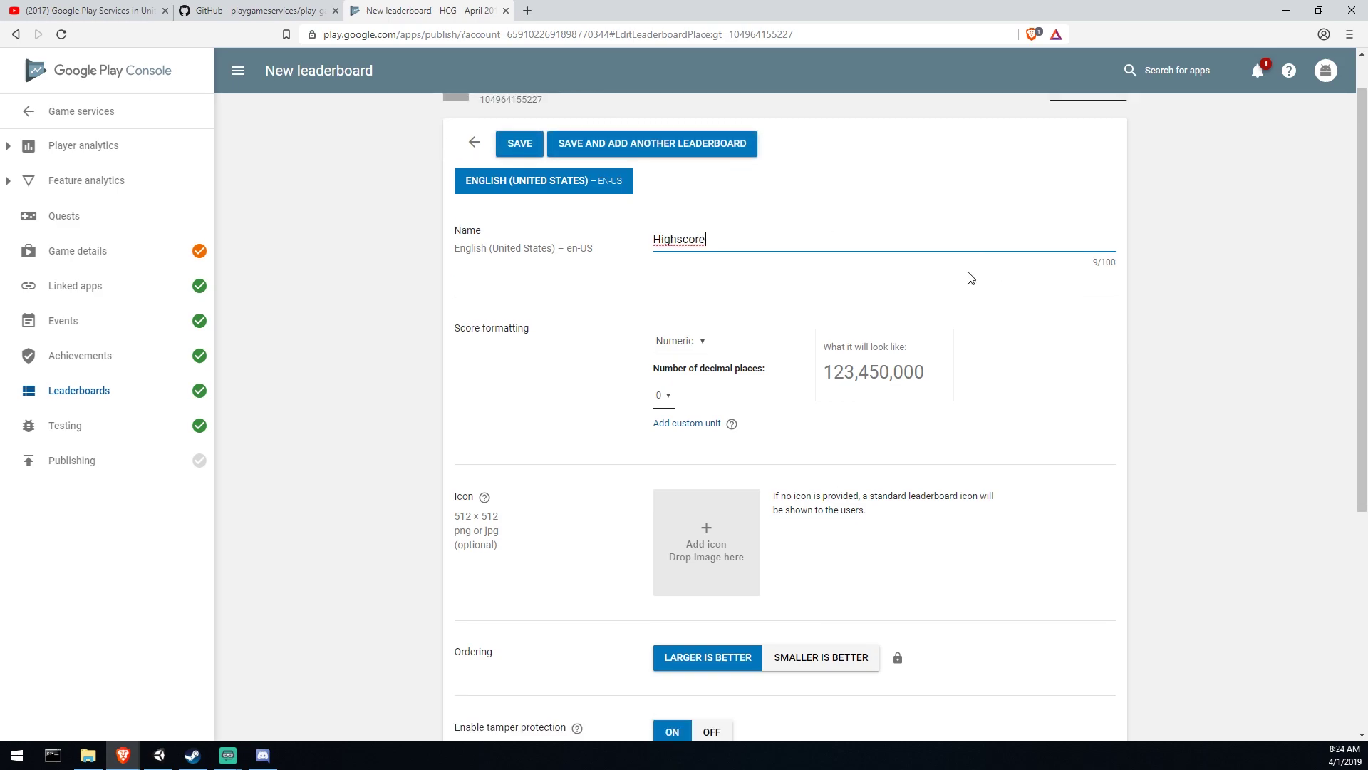
pyautogui.click(697, 251)
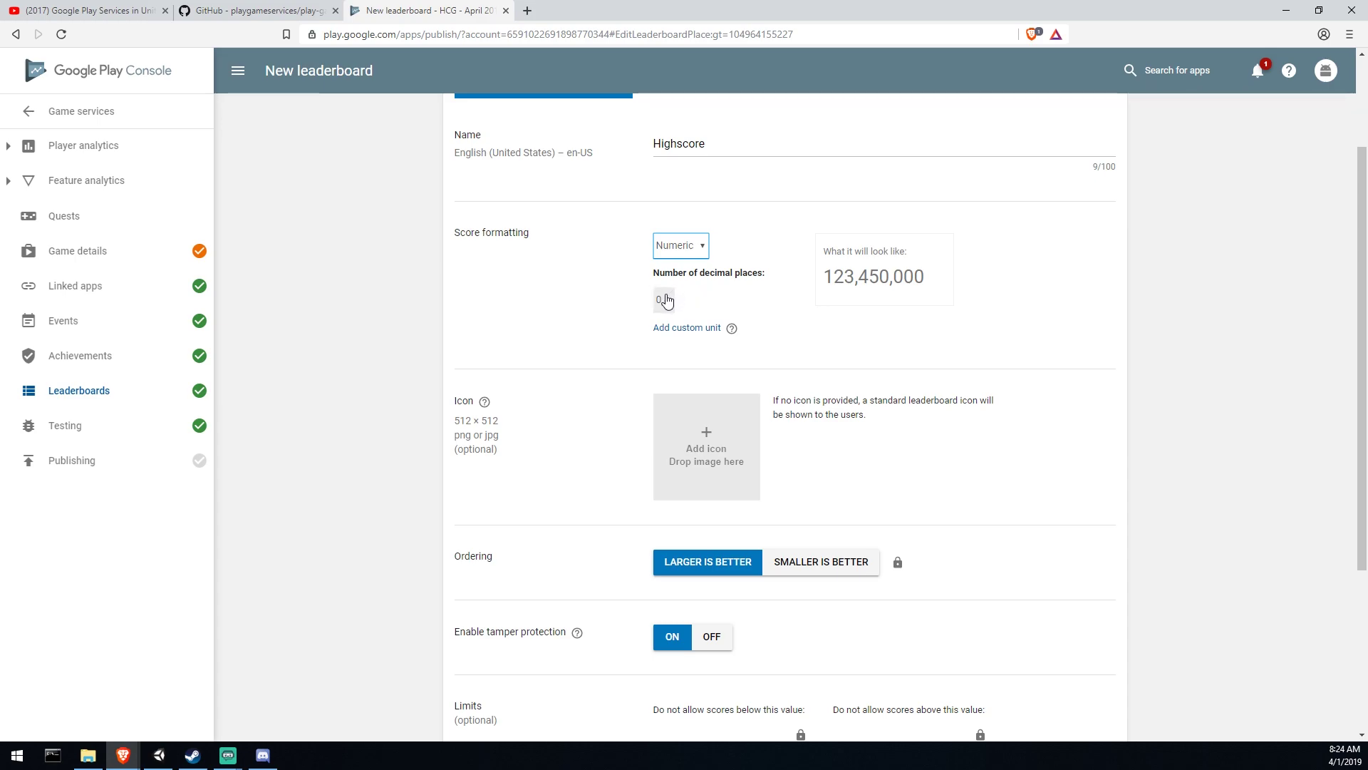
pyautogui.scroll(-2, 1081, 317)
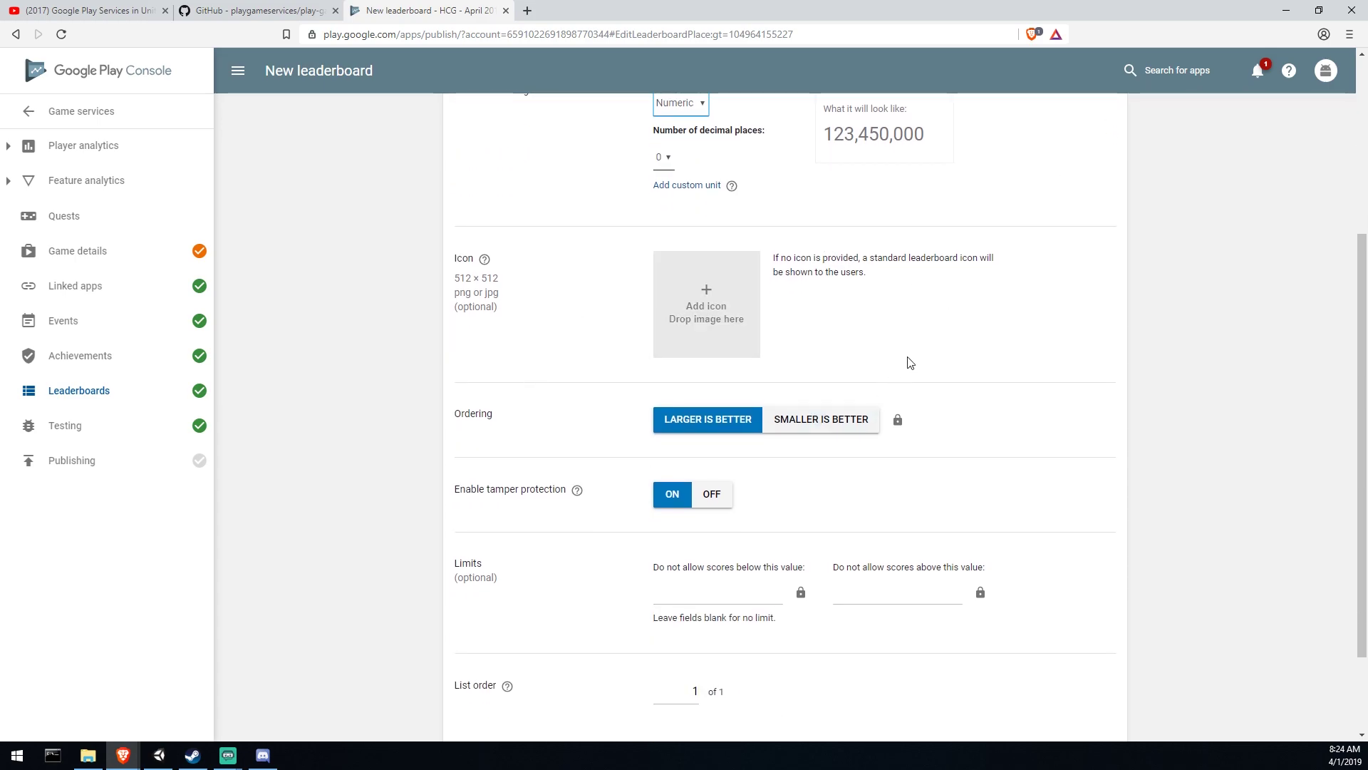
pyautogui.scroll(-2, 910, 364)
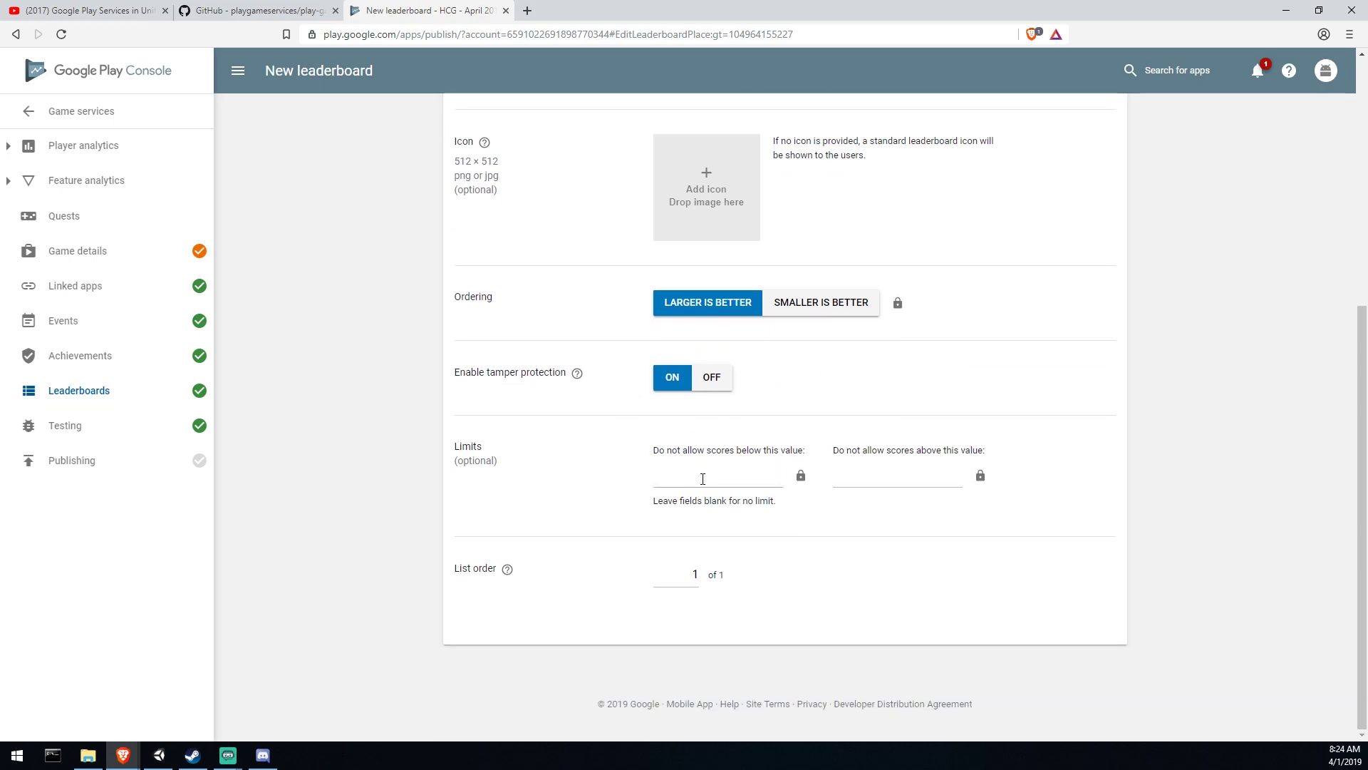
pyautogui.scroll(6, 915, 243)
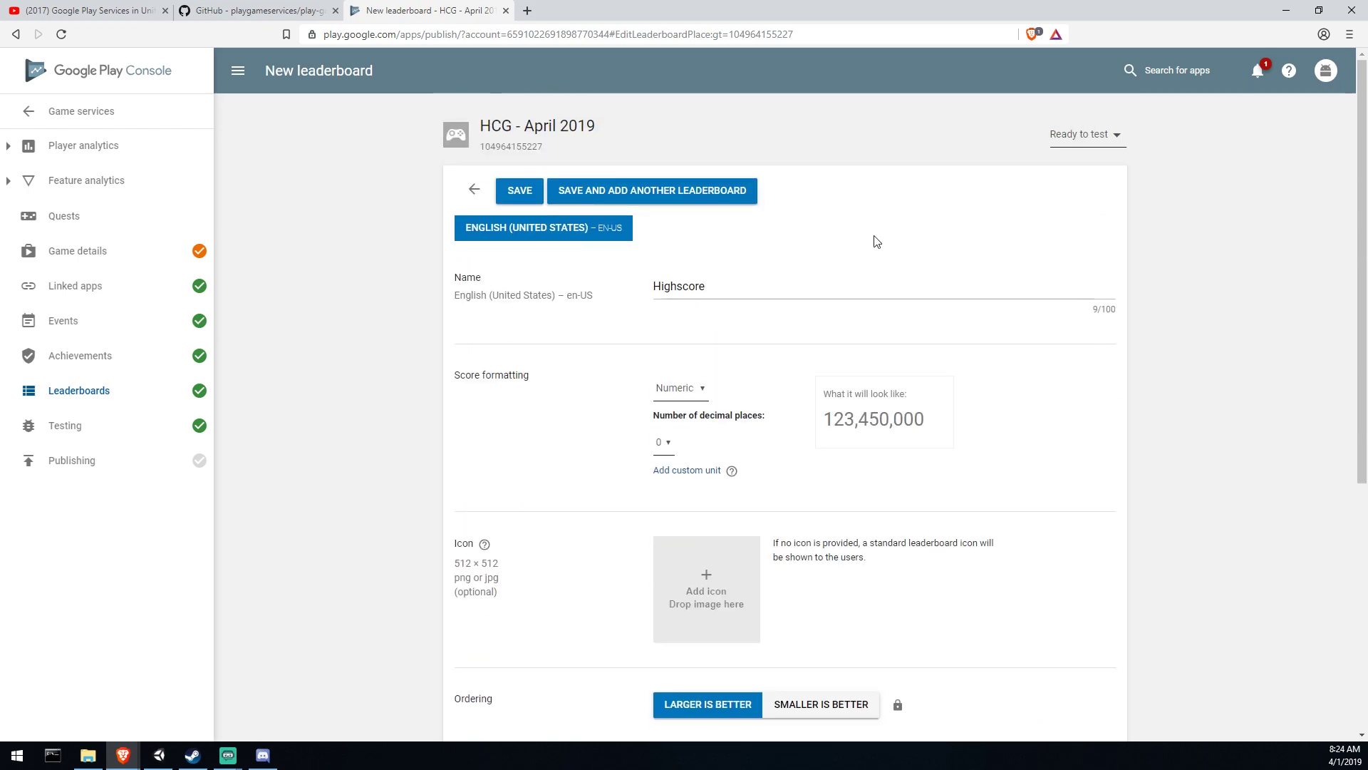
pyautogui.click(527, 194)
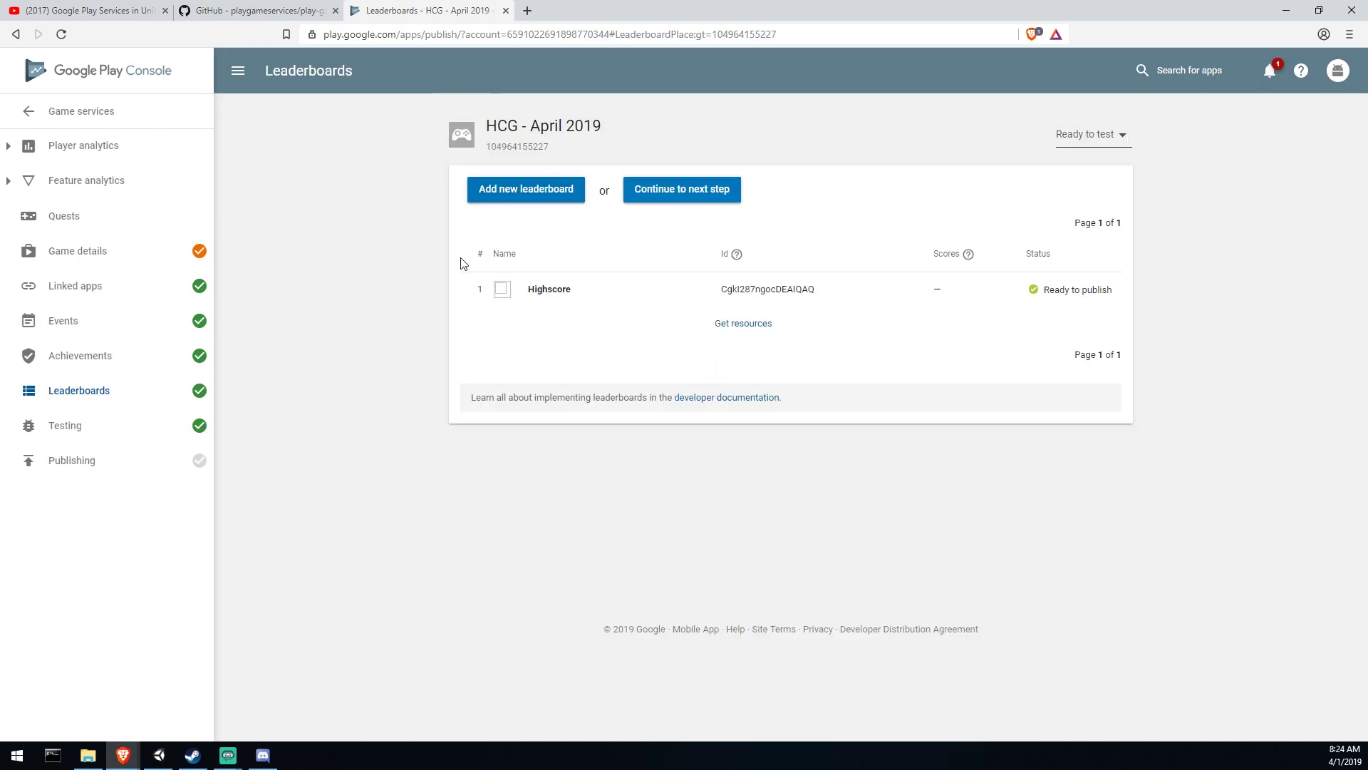
pyautogui.click(754, 328)
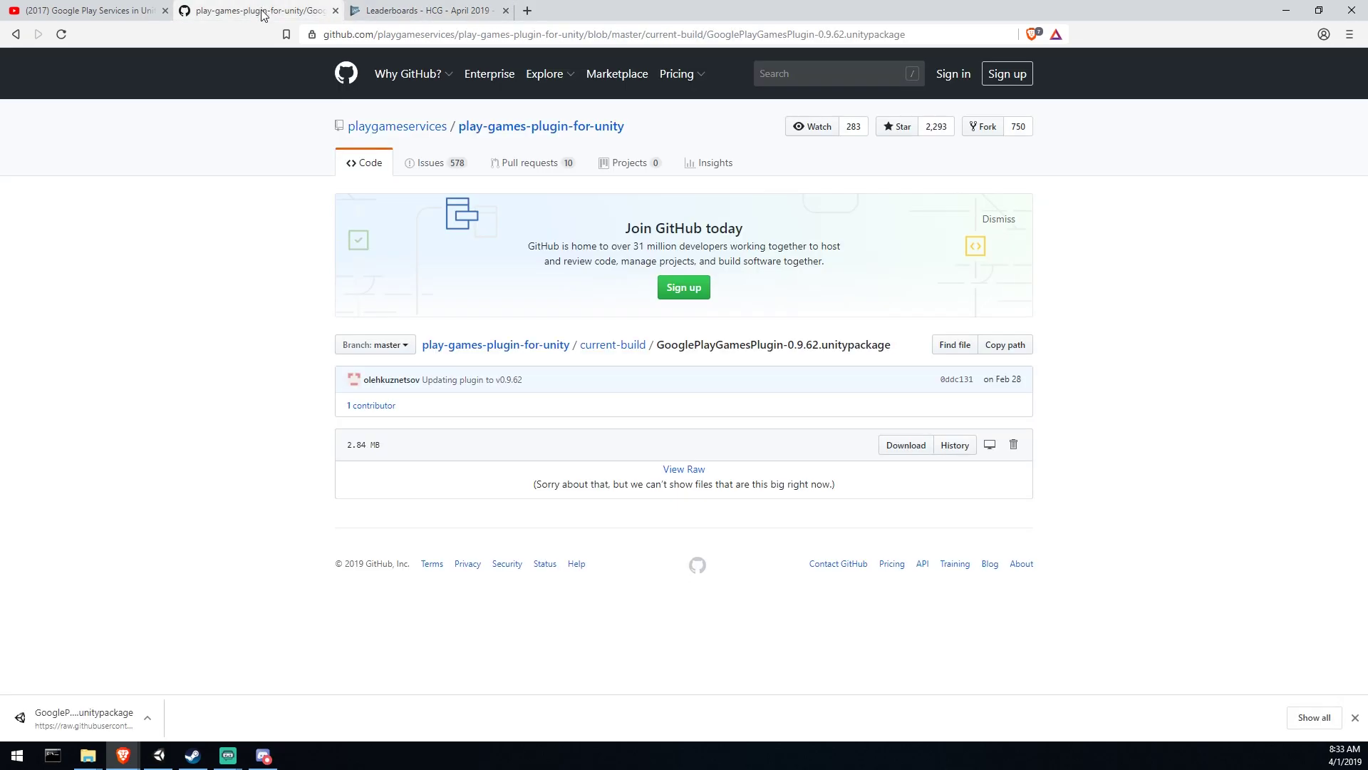
# Step: Find GooglePlayGamesPlugin-0.9.62.unitypackage in the plugin's current-build folder on GitHub
pyautogui.click(627, 348)
pyautogui.click(473, 230)
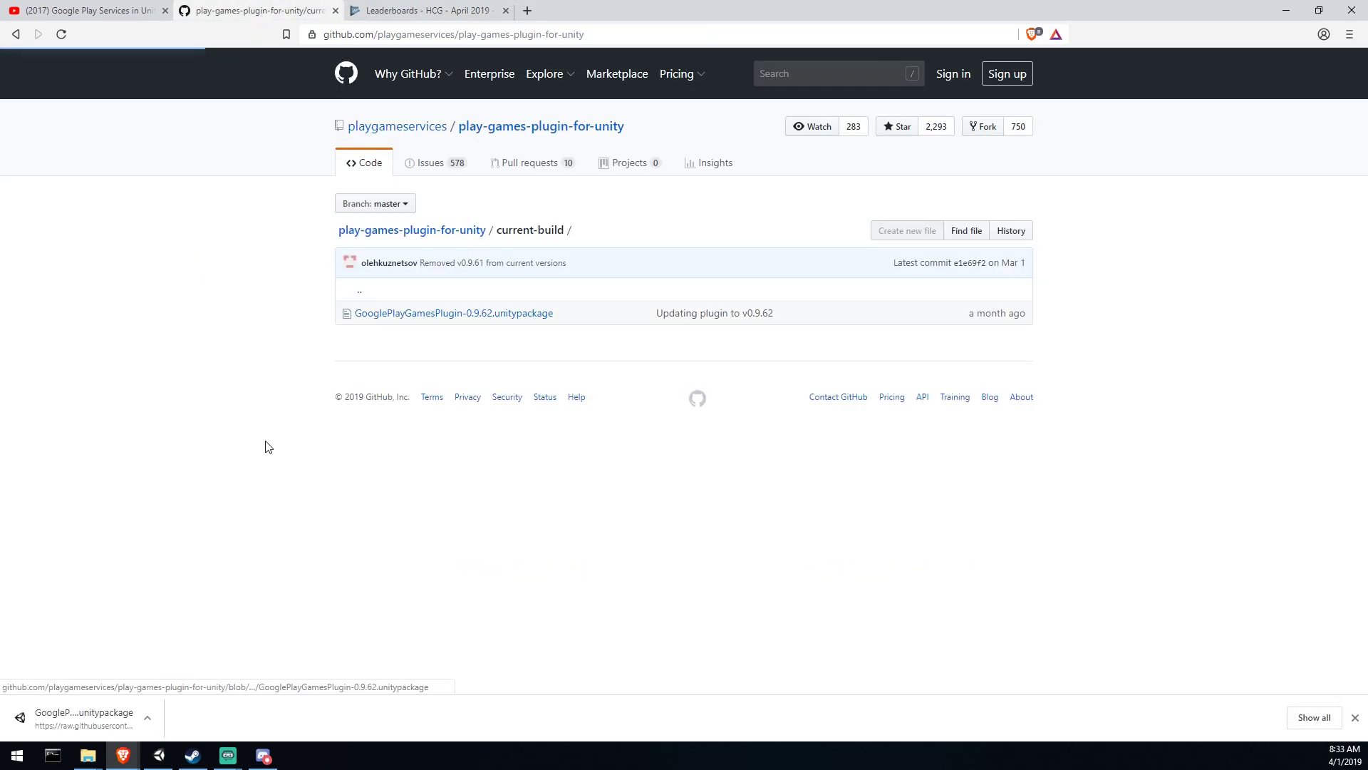
pyautogui.scroll(-2, 184, 509)
pyautogui.scroll(-1, 184, 508)
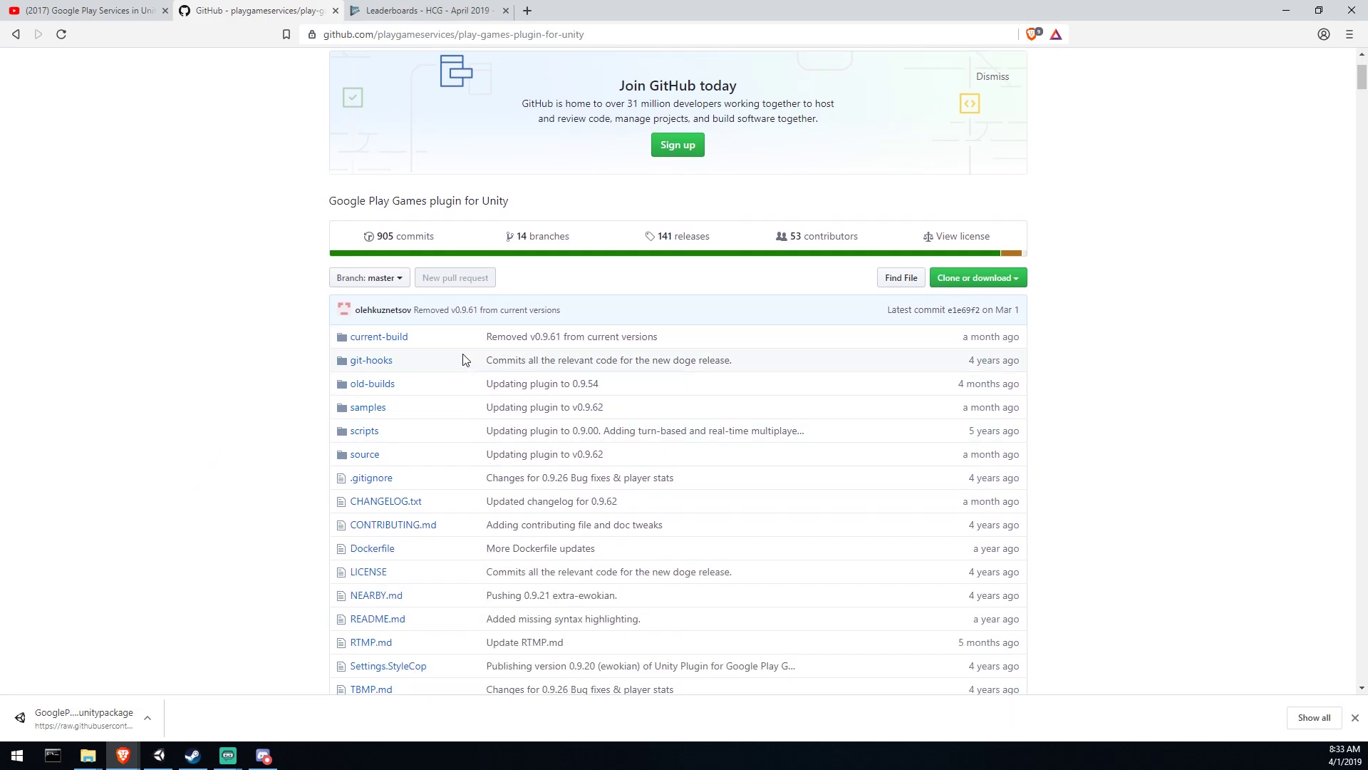
pyautogui.click(402, 339)
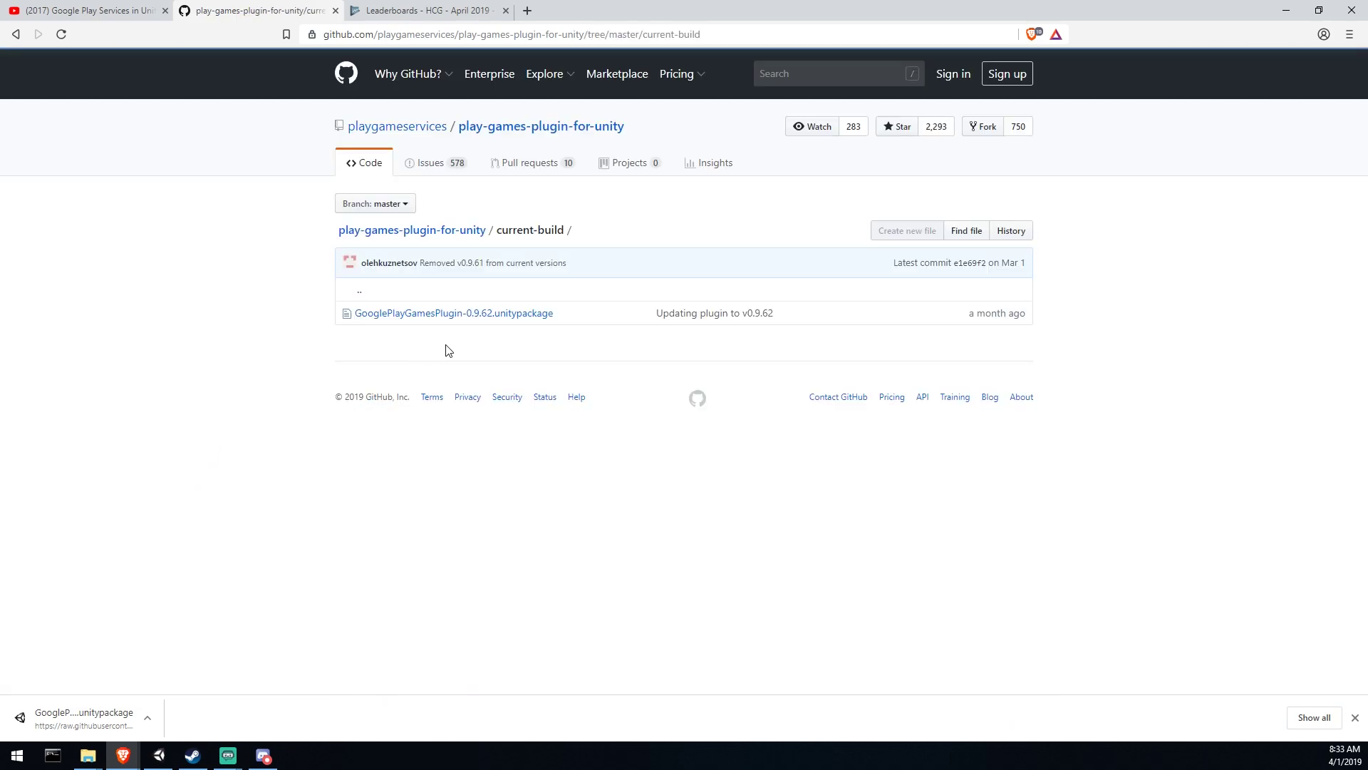
pyautogui.click(517, 319)
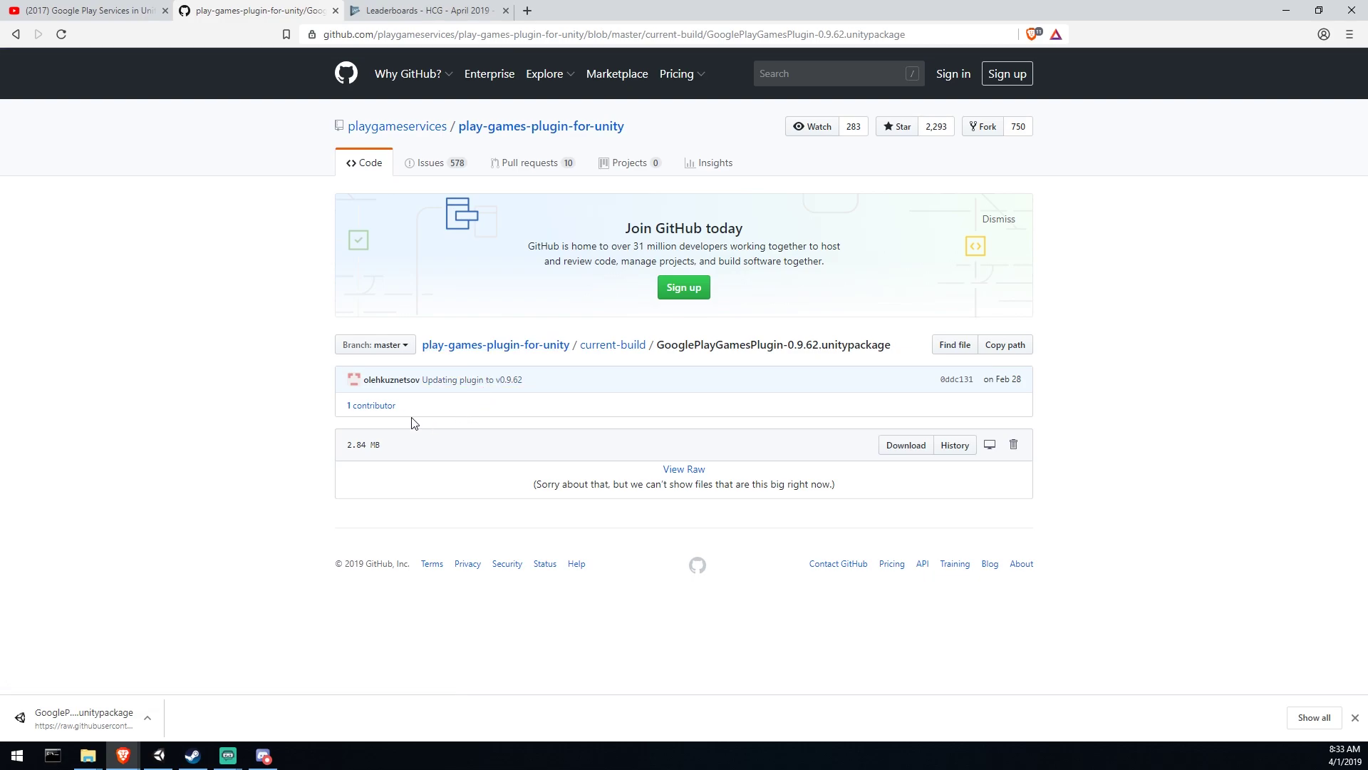
# Step: Download the plugin package over the existing file and open it in Unity
pyautogui.click(906, 445)
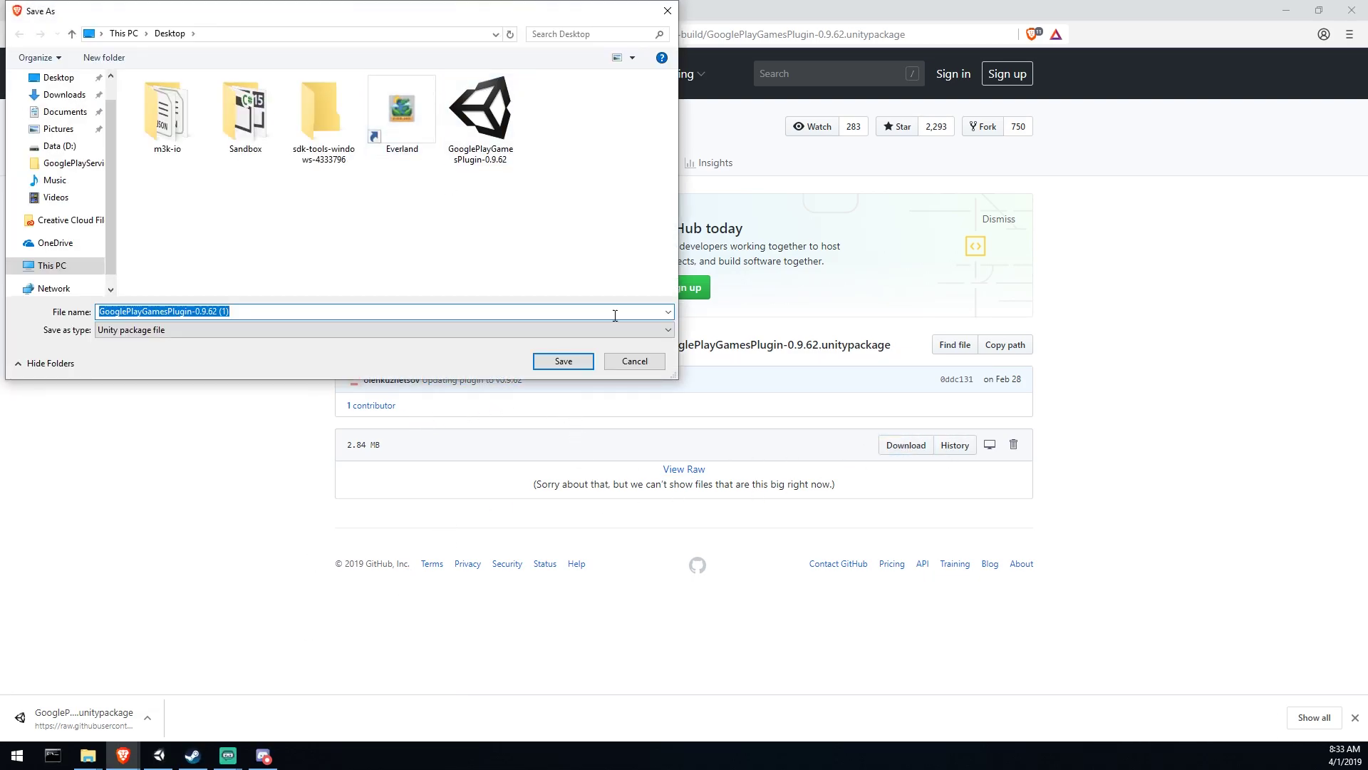
pyautogui.click(495, 161)
pyautogui.click(637, 362)
pyautogui.click(84, 716)
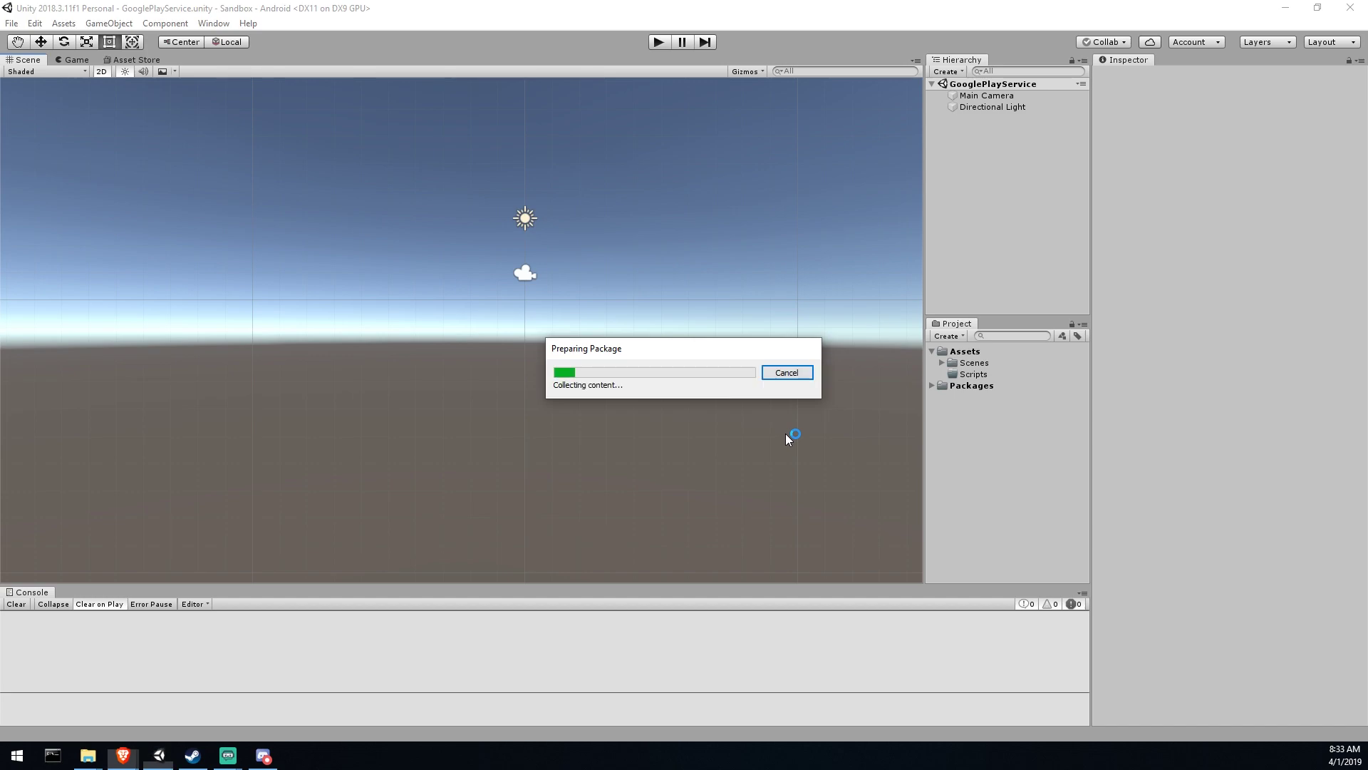
# Step: Import the plugin and open Window > Google Play Games > Setup > Android setup
pyautogui.scroll(-10, 726, 199)
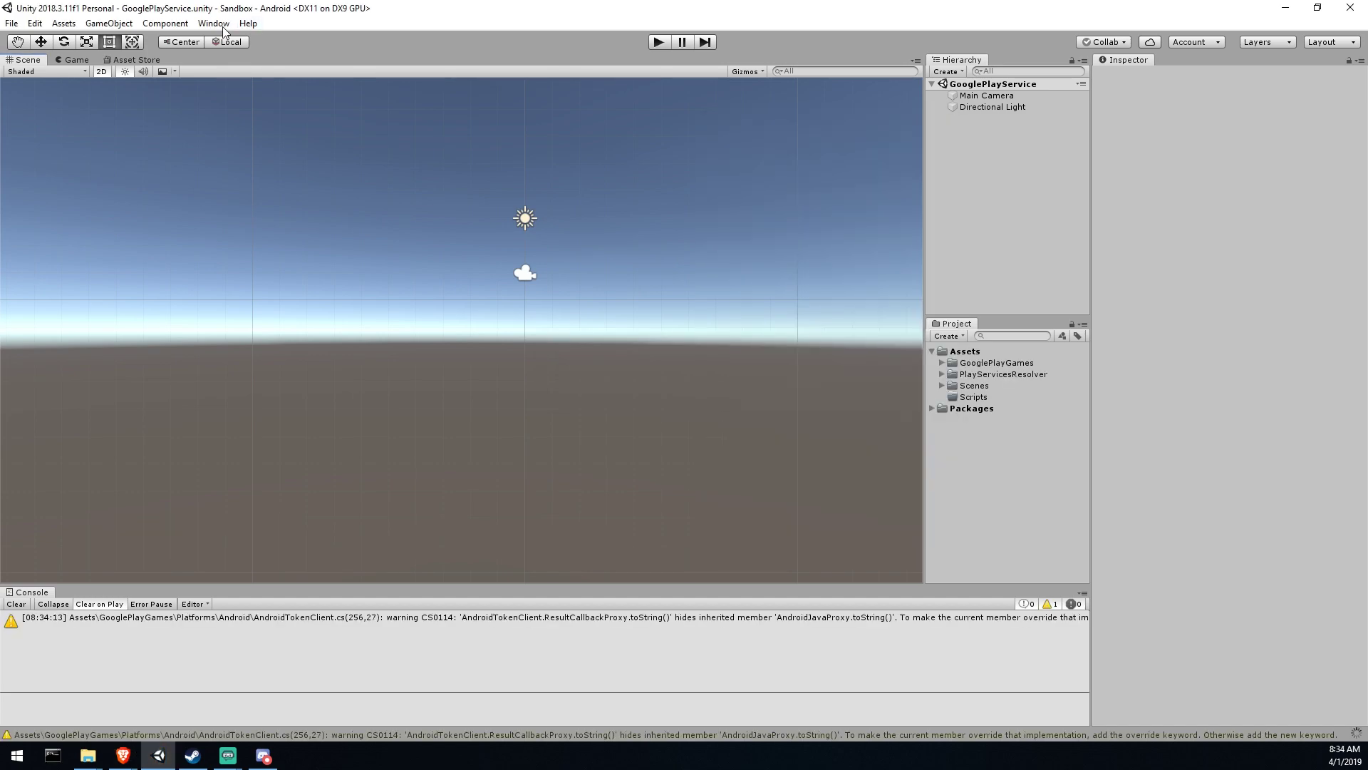
pyautogui.click(223, 27)
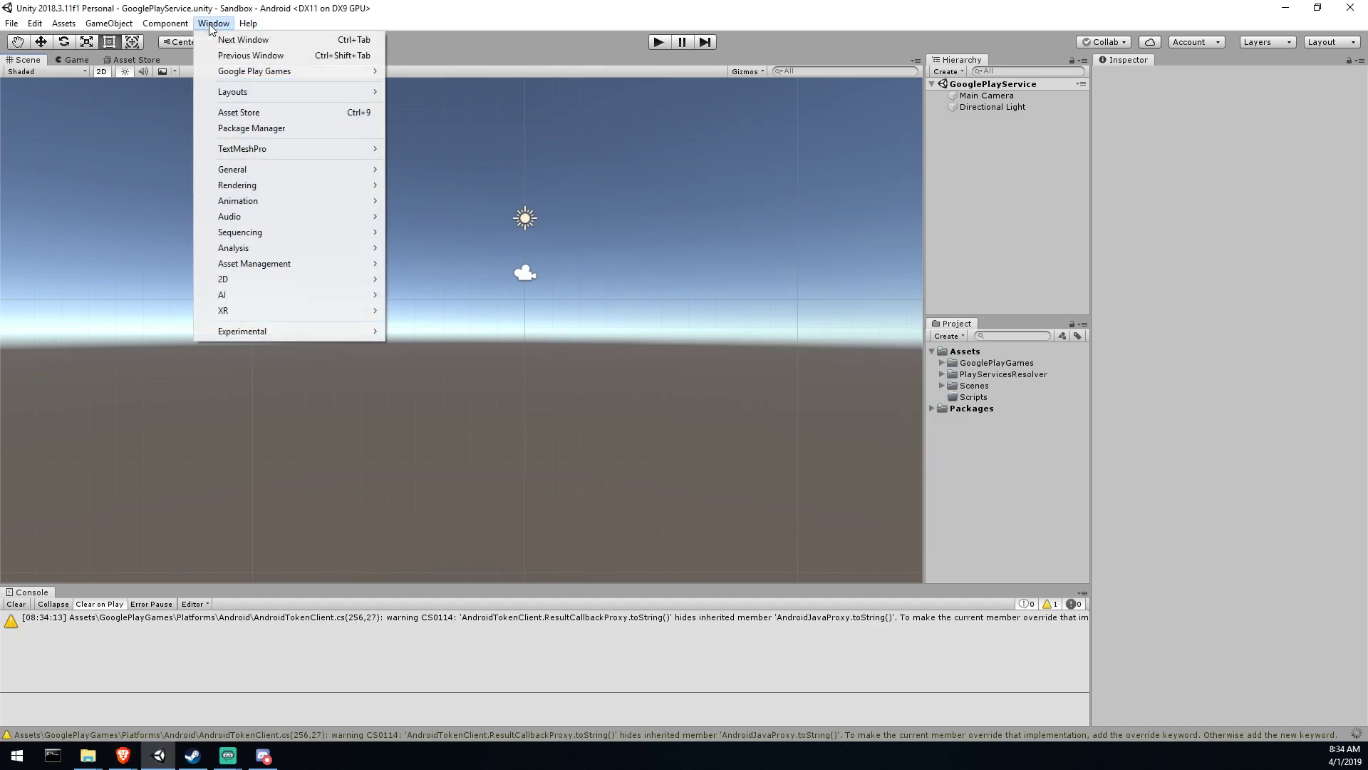
pyautogui.moveTo(276, 72)
pyautogui.moveTo(496, 74)
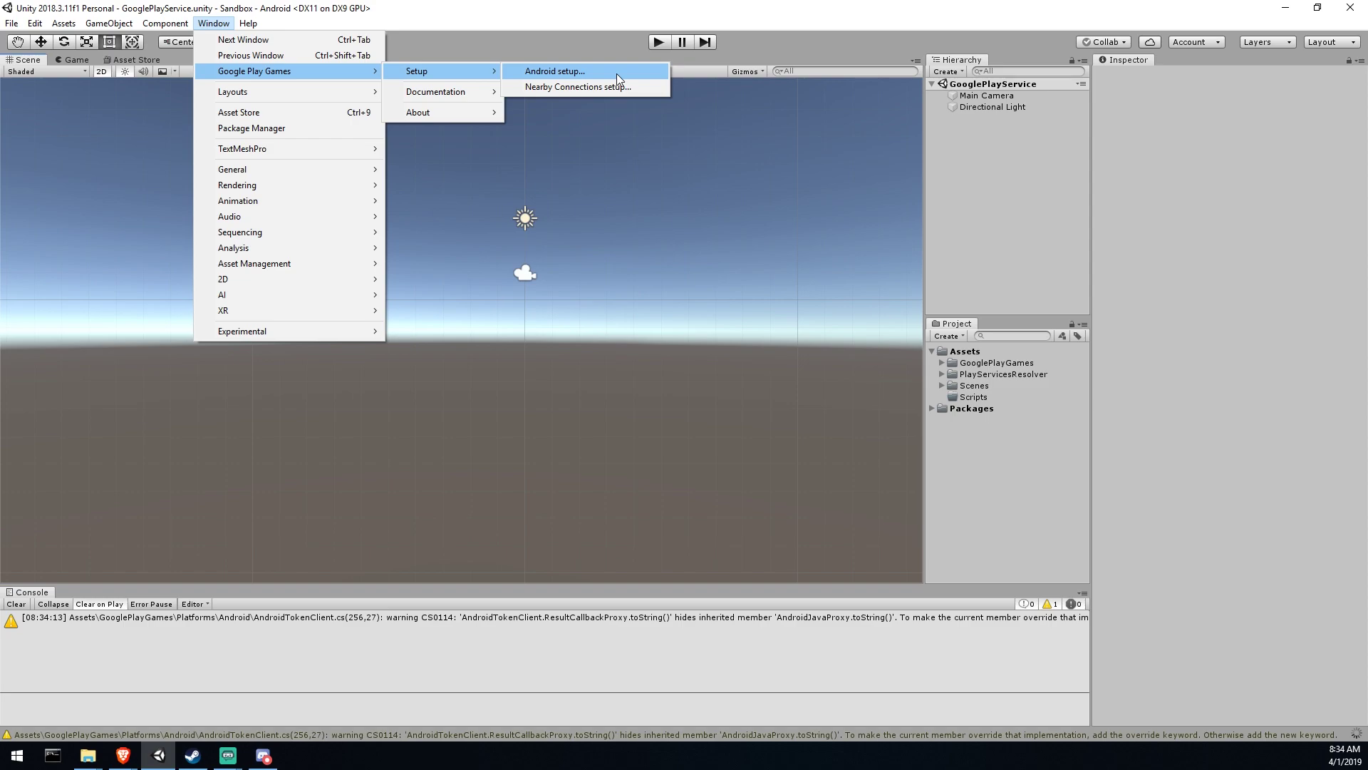
pyautogui.click(626, 72)
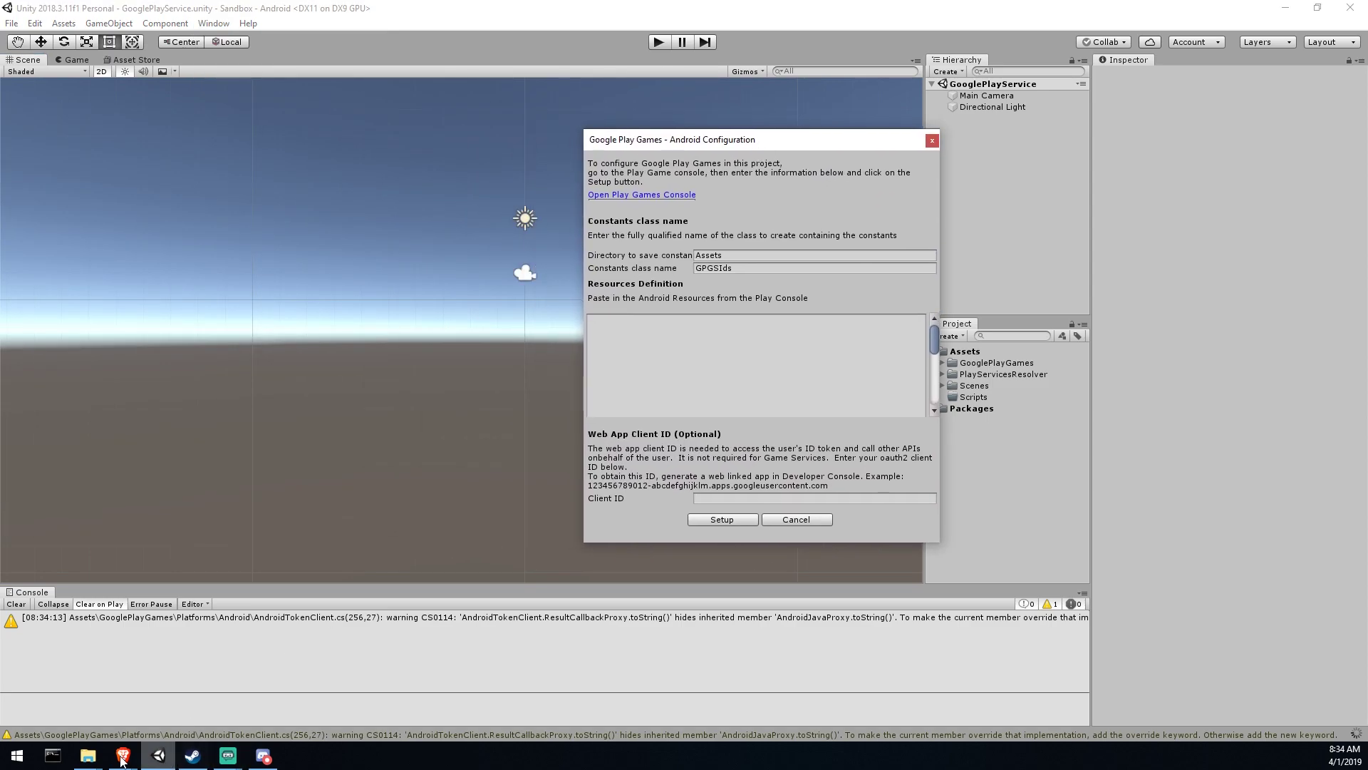
# Step: Copy the exported resources XML from Play Console
pyautogui.moveTo(123, 754)
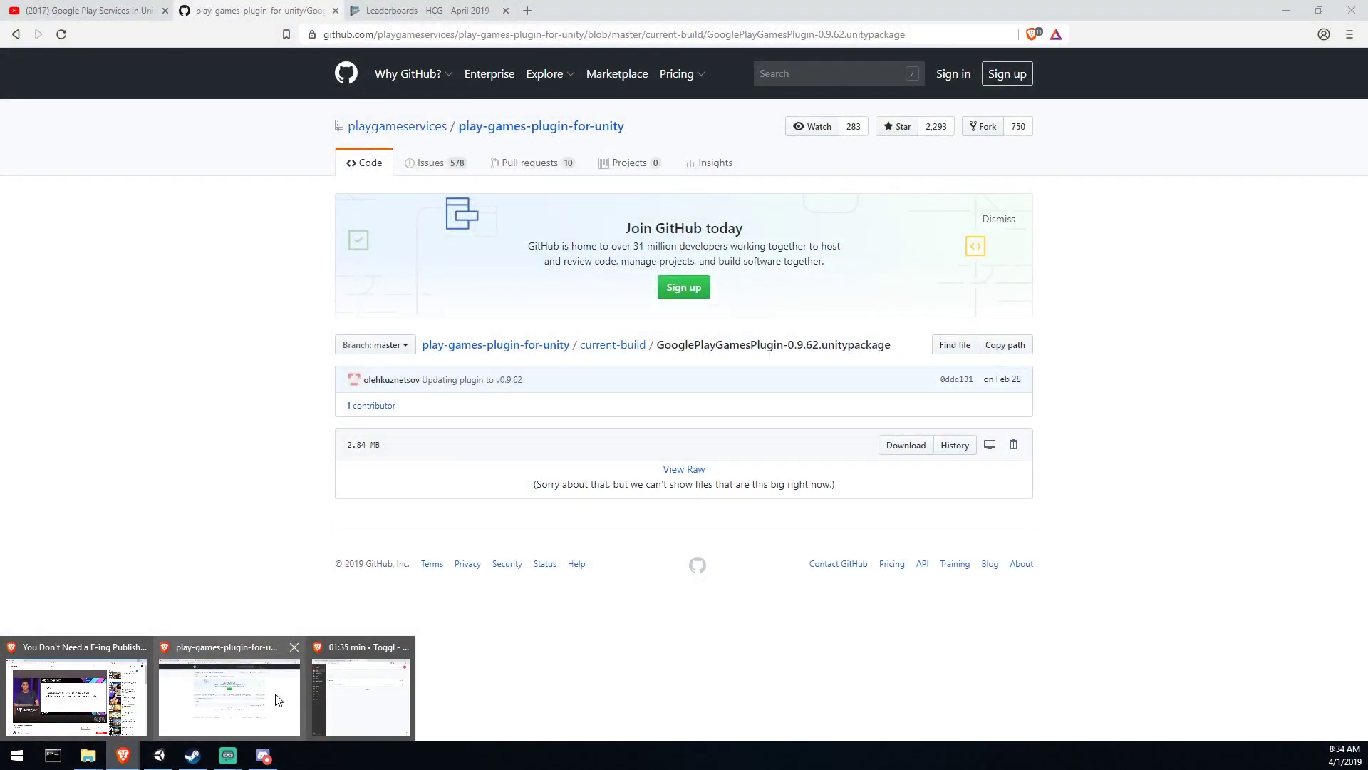
pyautogui.click(278, 699)
pyautogui.click(447, 7)
pyautogui.click(601, 416)
pyautogui.hotkey('ctrl', 'a')
pyautogui.hotkey('ctrl', 'c')
pyautogui.hotkey('alt', 'Tab')
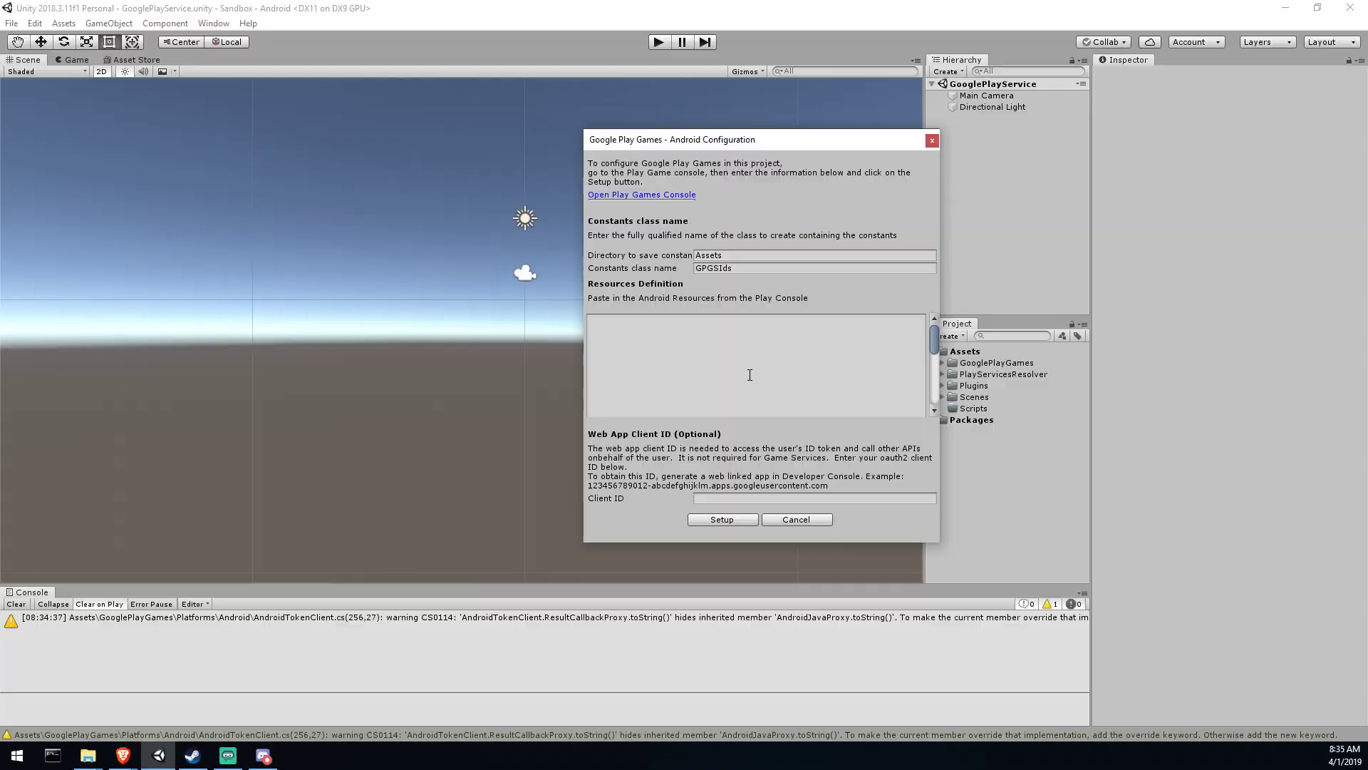
# Step: Paste the XML into Resources Definition, run Setup, and check the generated GPGSIds file
pyautogui.click(712, 362)
pyautogui.hotkey('ctrl', 'v')
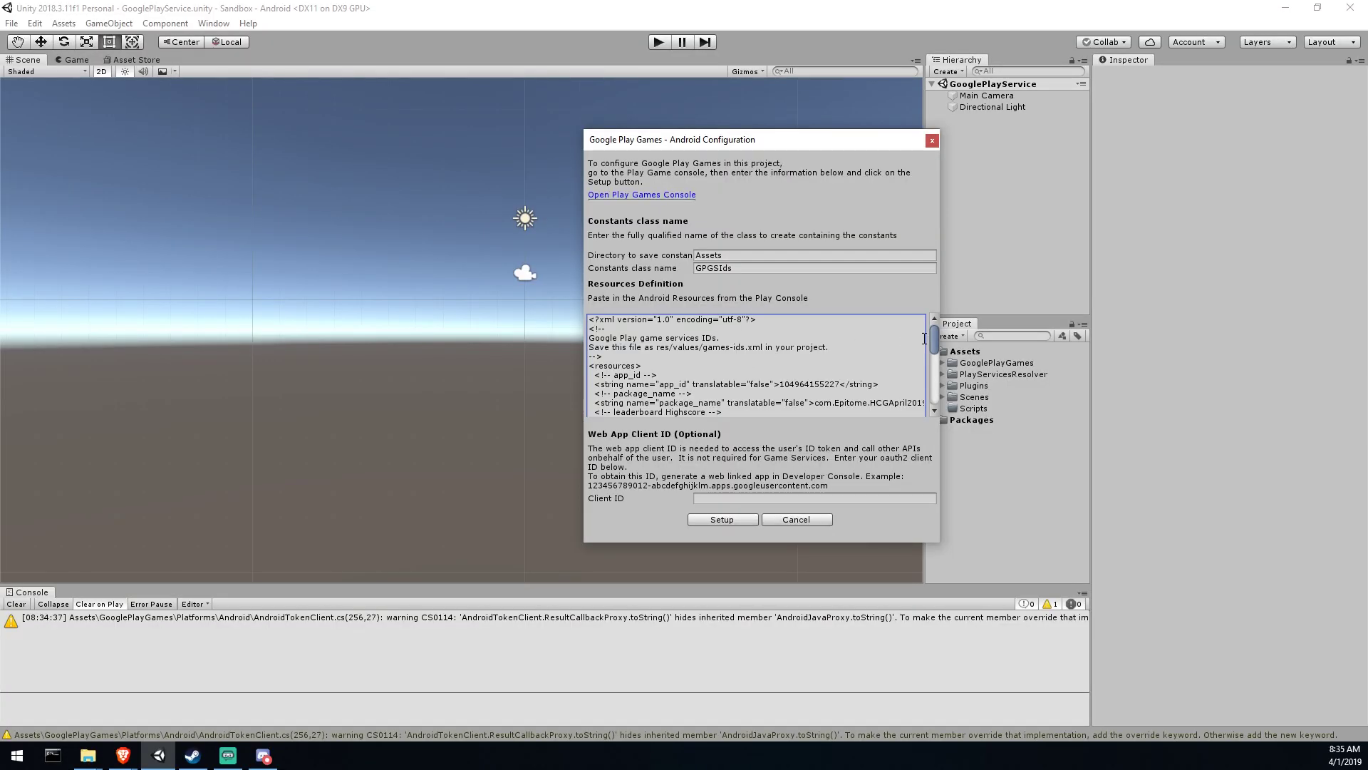
pyautogui.moveTo(932, 335); pyautogui.dragTo(926, 302)
pyautogui.click(701, 515)
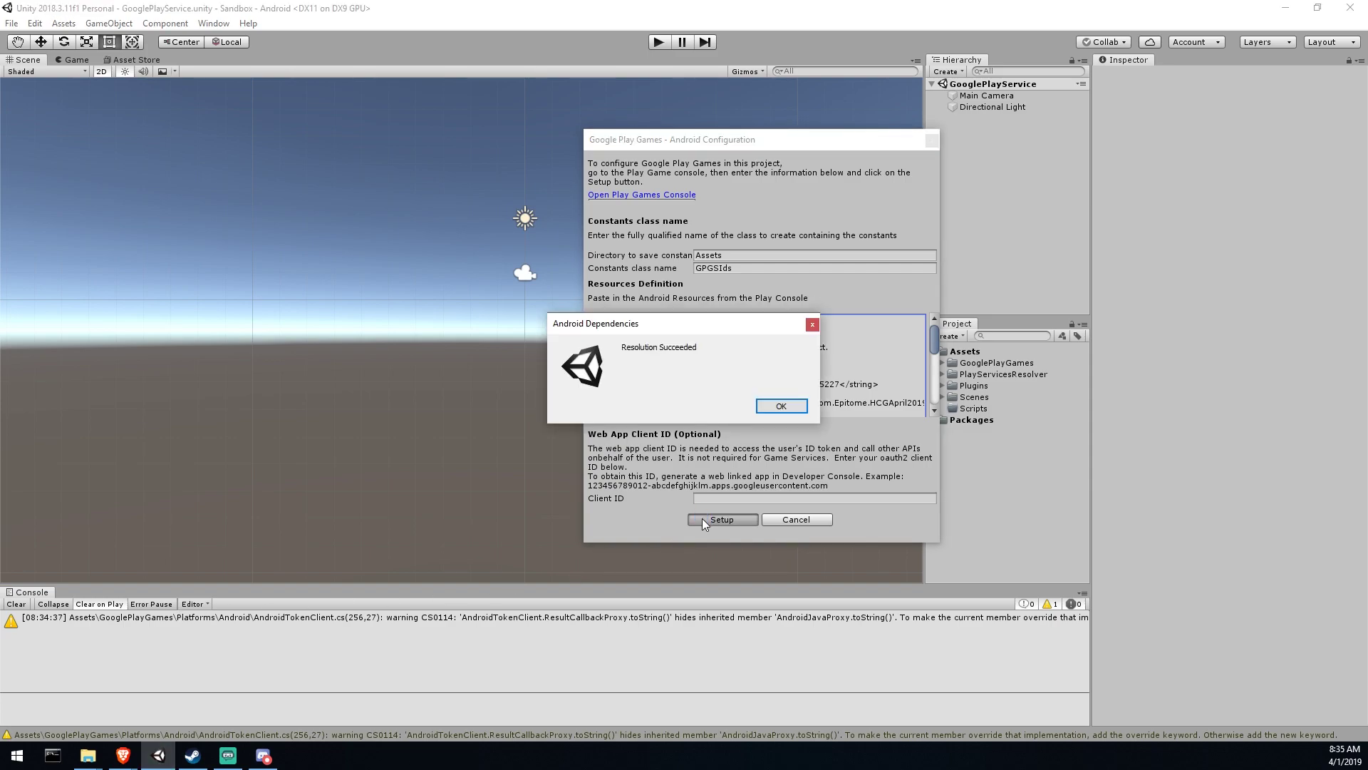
pyautogui.click(775, 406)
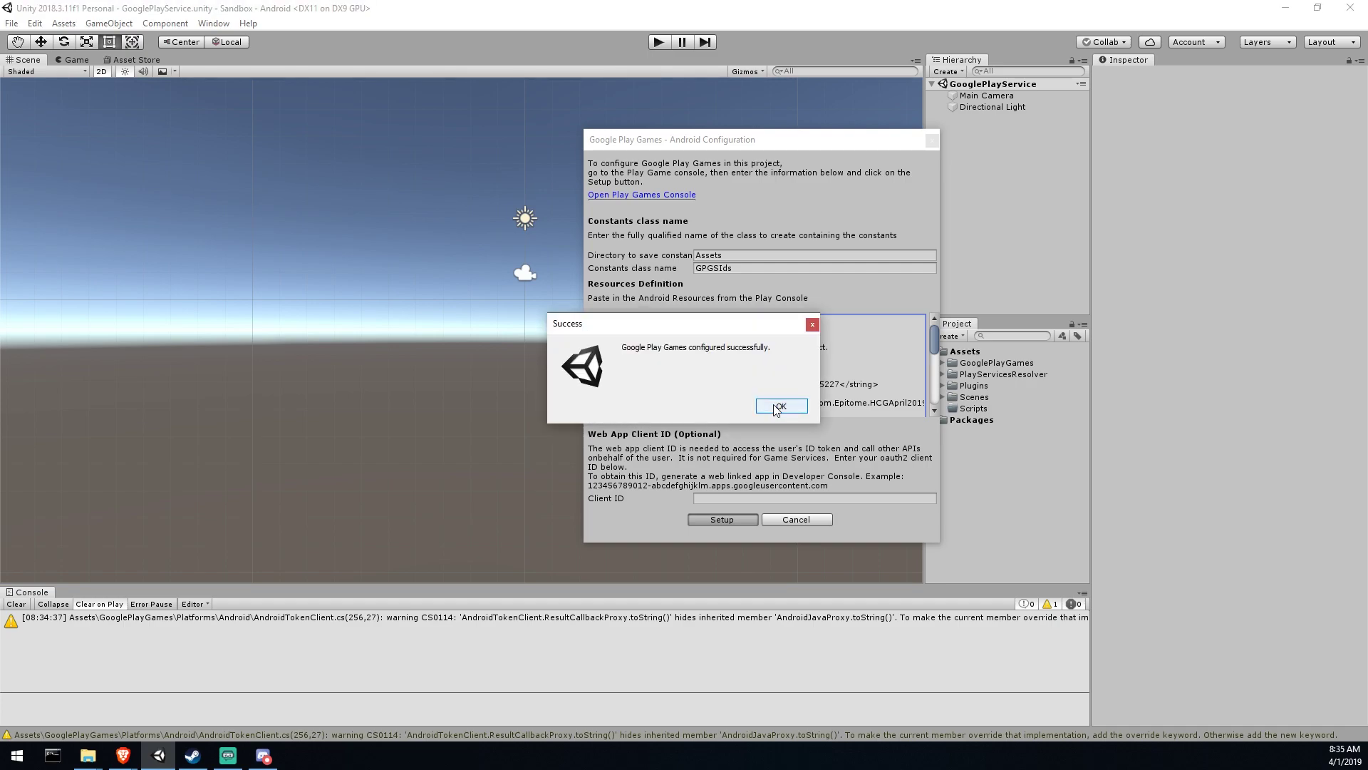
pyautogui.click(779, 407)
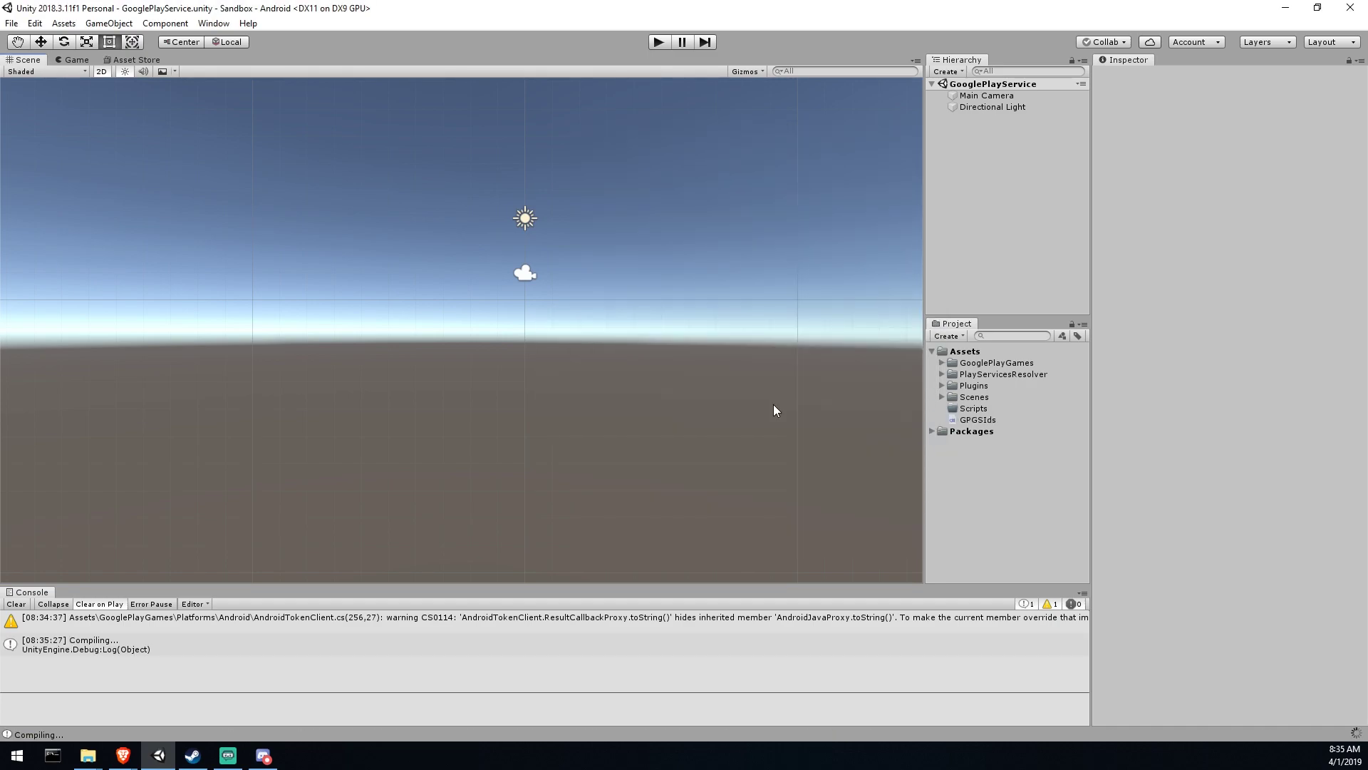
pyautogui.click(970, 421)
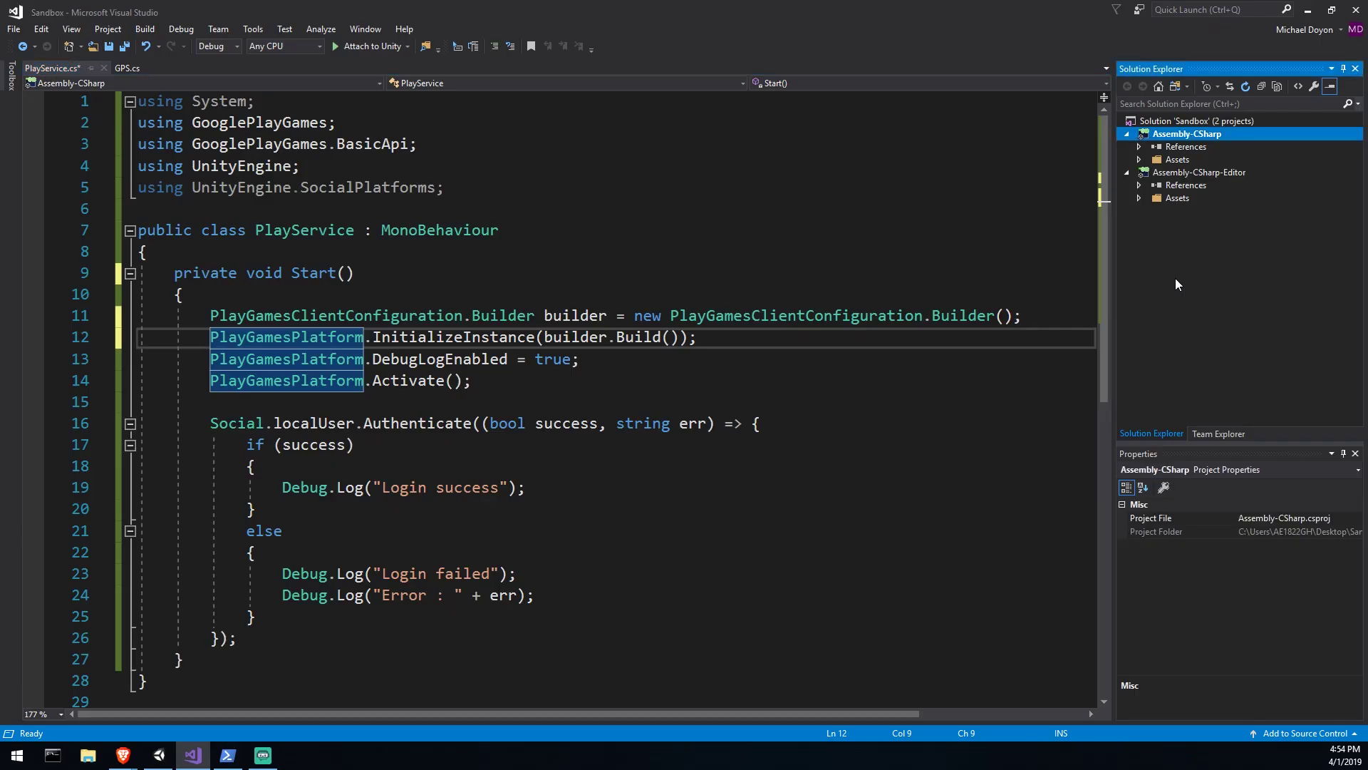
# Step: Delete the unused System and SocialPlatforms using lines from the top of PlayService.cs
pyautogui.click(846, 210)
pyautogui.moveTo(139, 122); pyautogui.dragTo(139, 102)
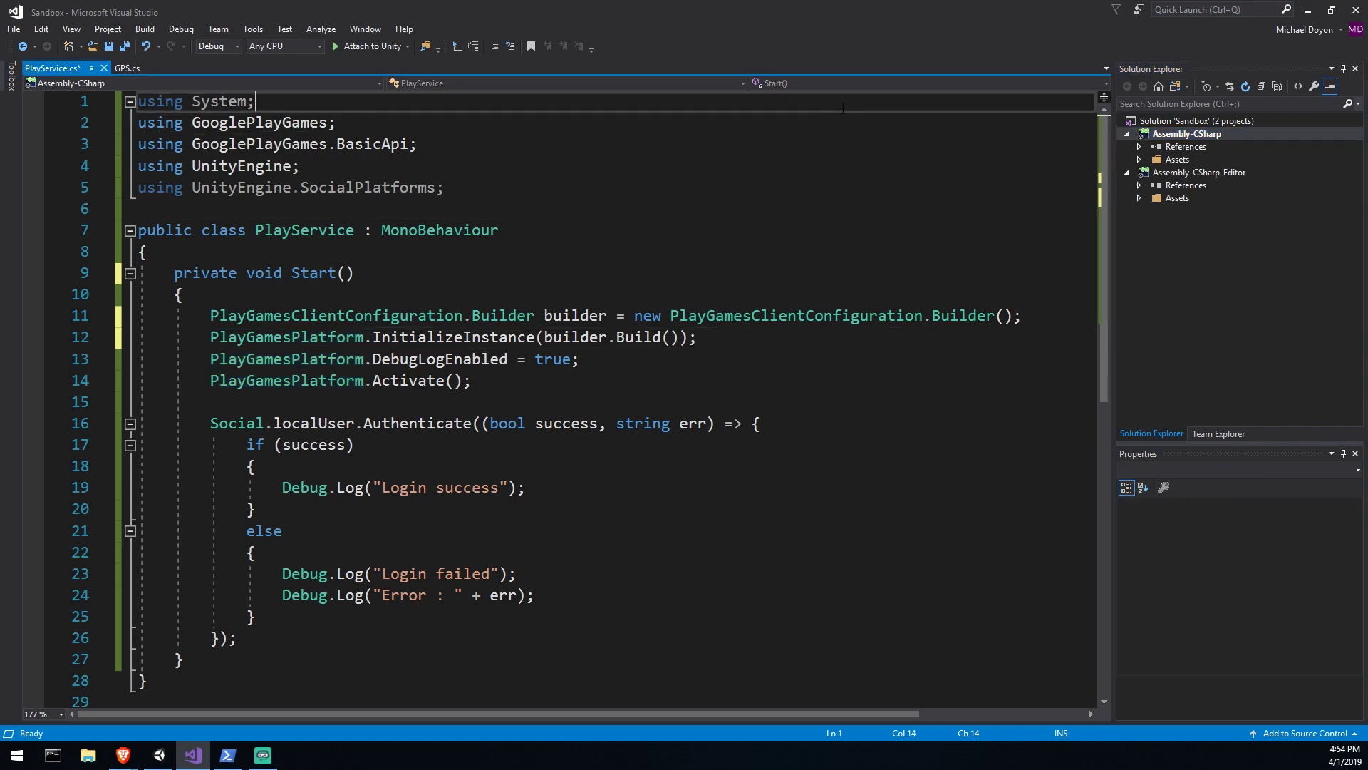
pyautogui.press('Delete')
pyautogui.click(538, 160)
pyautogui.hotkey('ctrl', 'x')
pyautogui.click(924, 107)
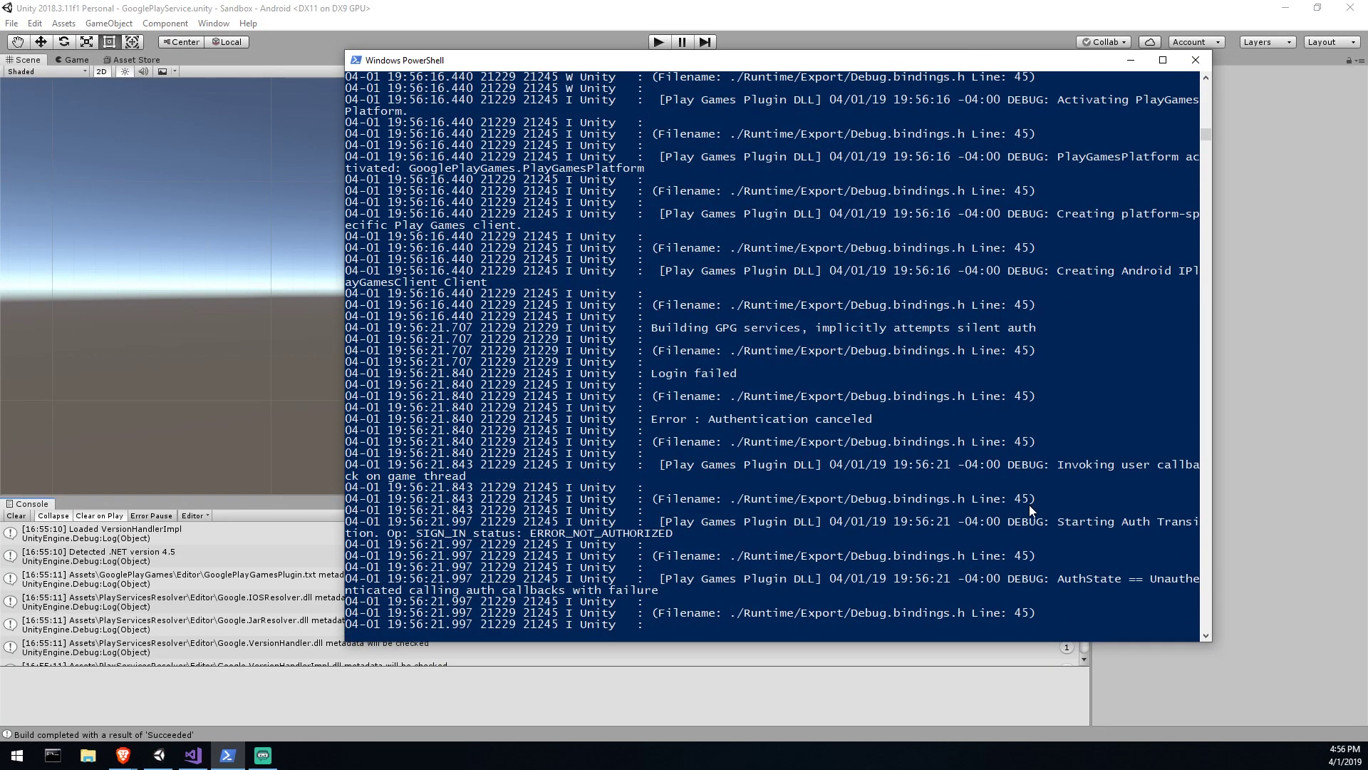
# Step: Highlight the 'Error : Authentication canceled' and 'Login failed' lines in the adb logcat output
pyautogui.moveTo(899, 419); pyautogui.dragTo(649, 419)
pyautogui.moveTo(756, 374); pyautogui.dragTo(657, 375)
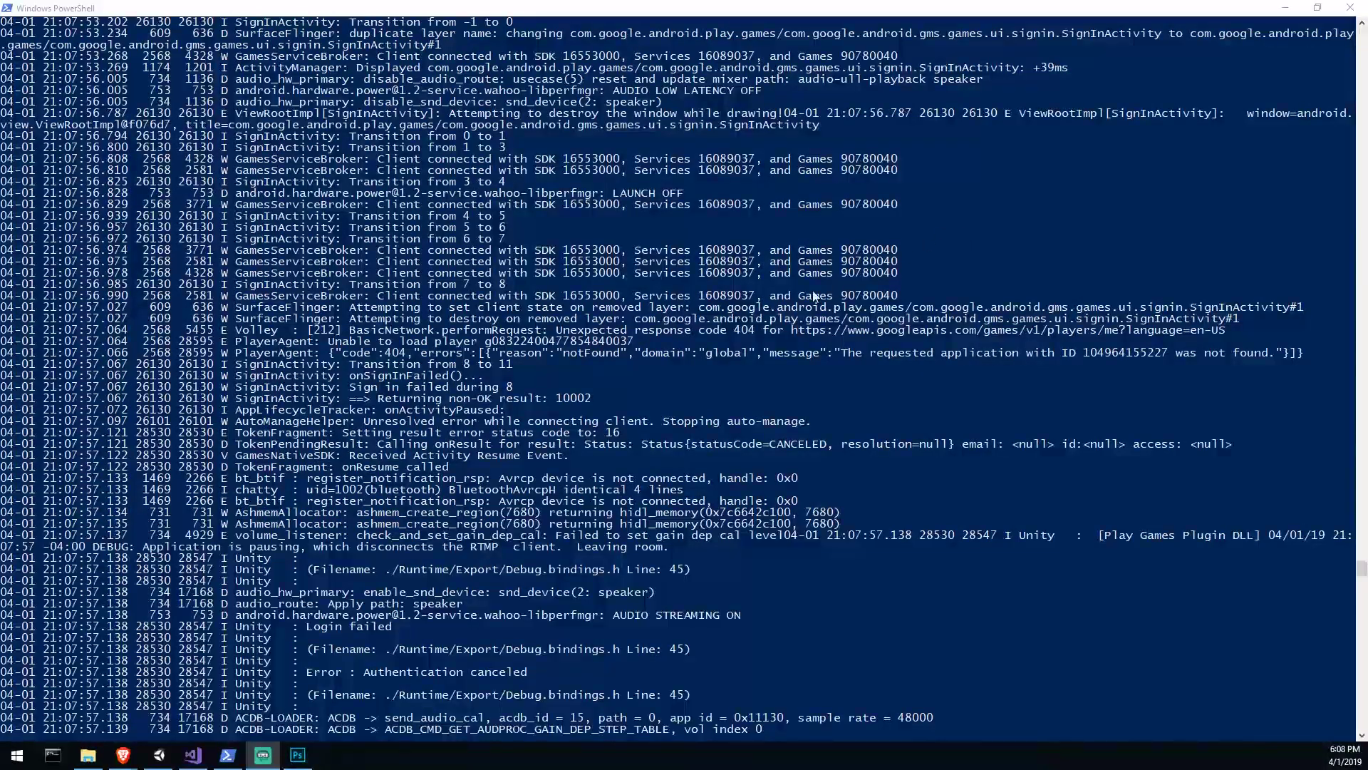
pyautogui.click(779, 357)
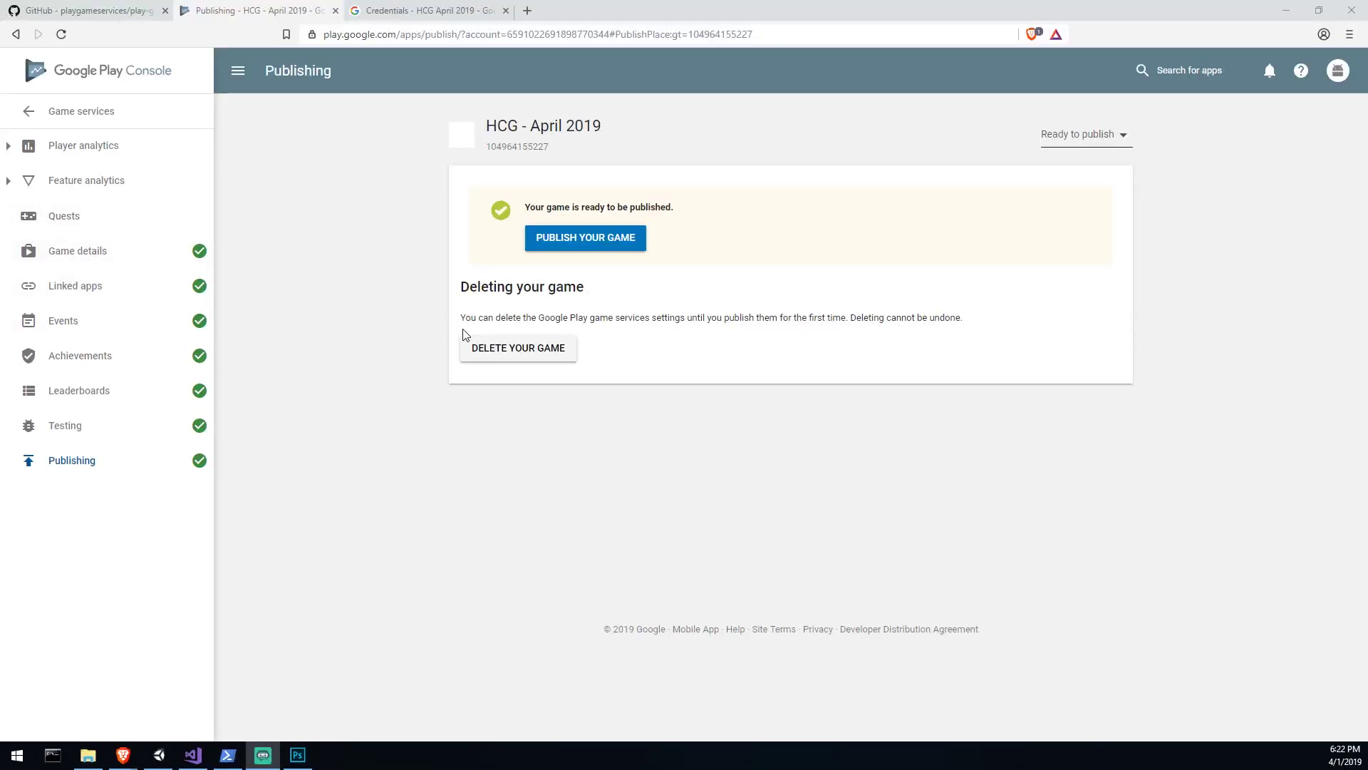
pyautogui.doubleClick(528, 149)
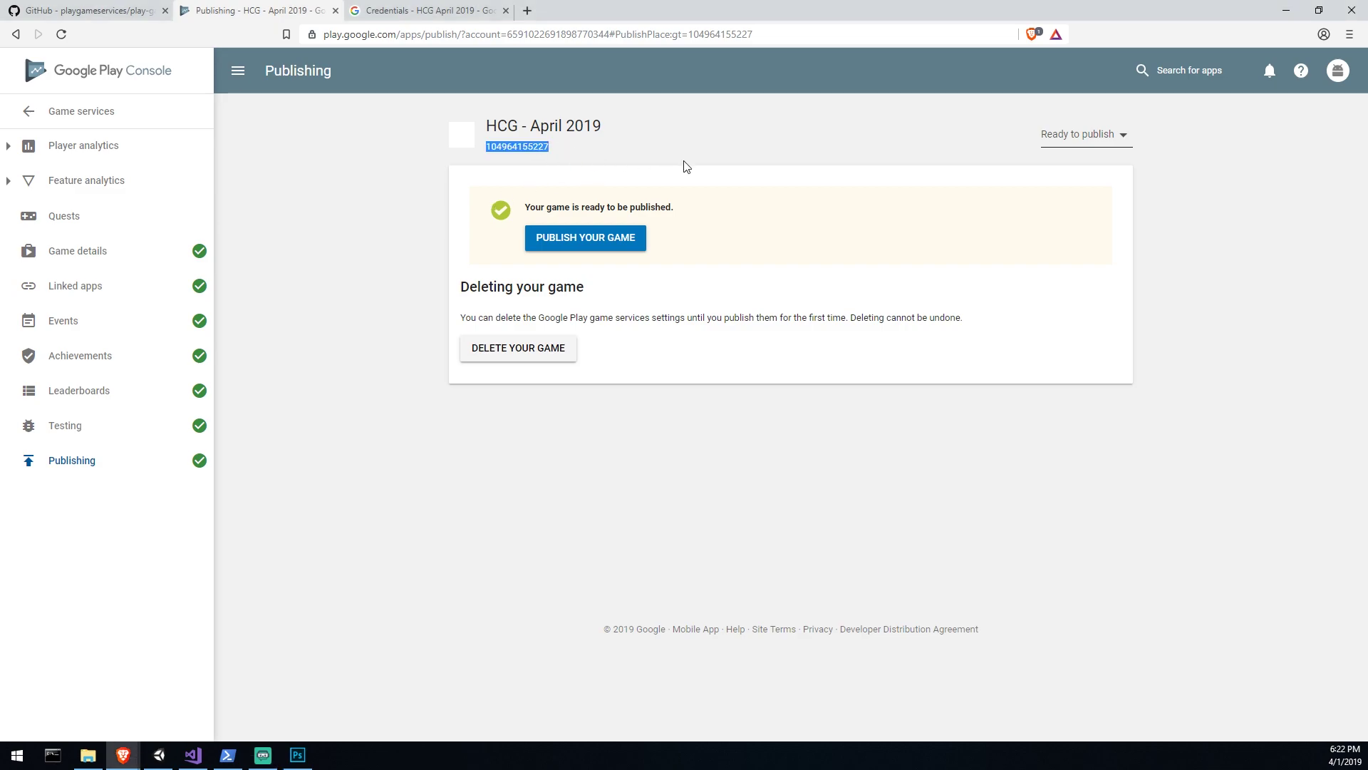
pyautogui.click(630, 242)
pyautogui.moveTo(483, 366); pyautogui.dragTo(761, 370)
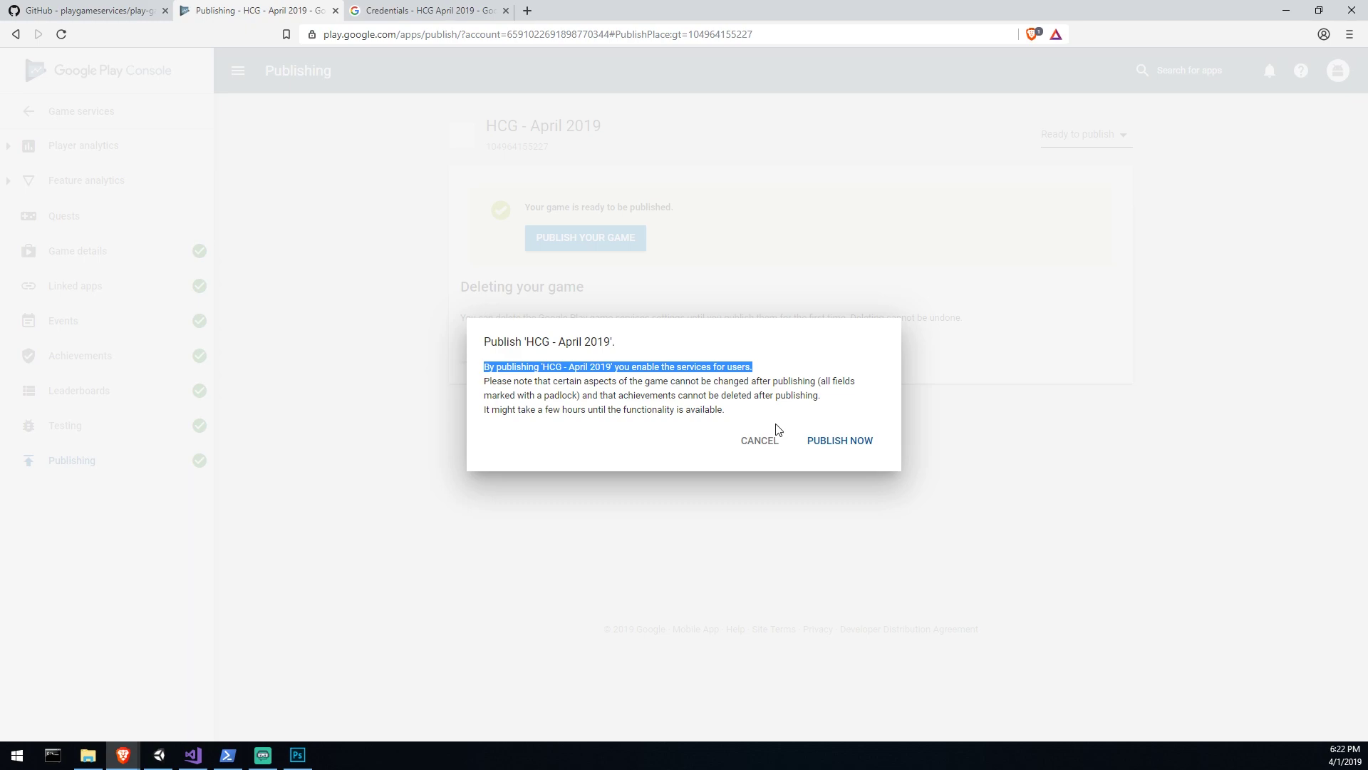
pyautogui.click(761, 440)
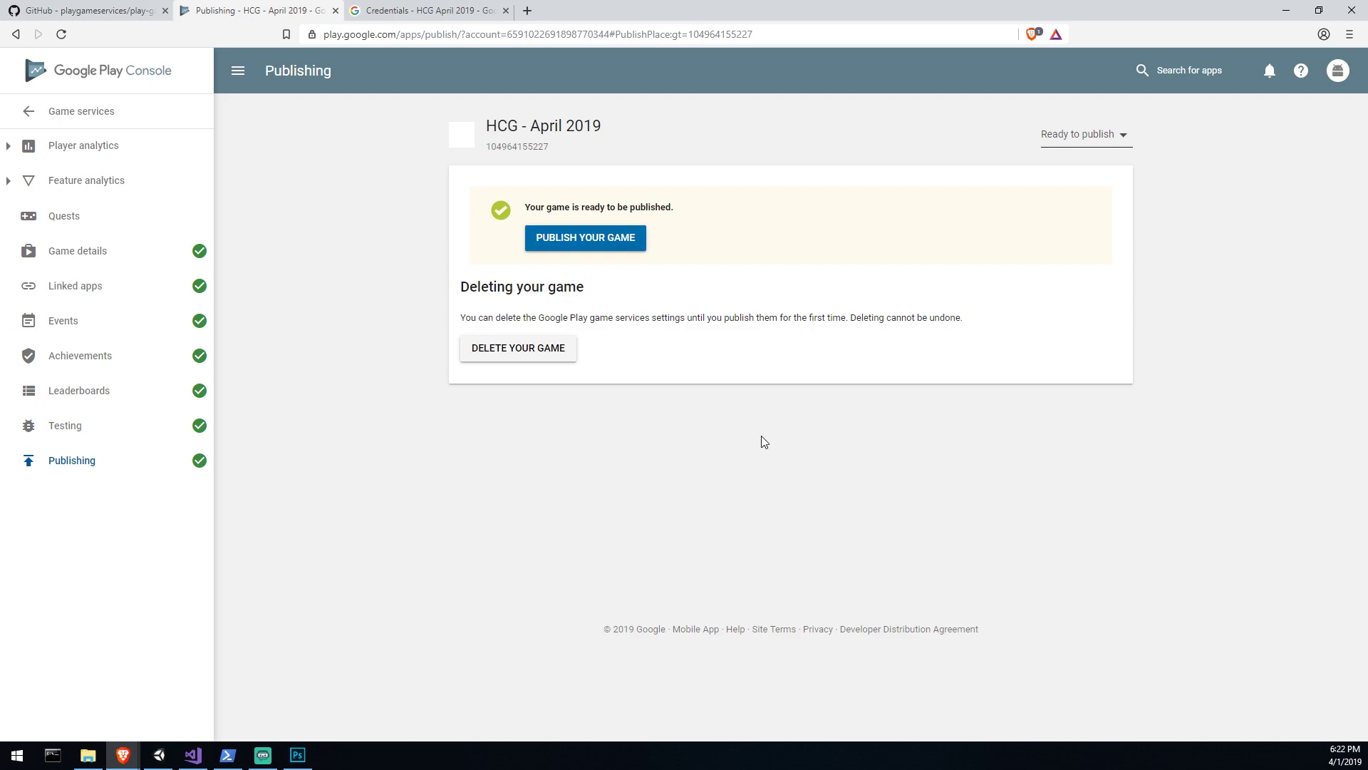
pyautogui.click(119, 258)
pyautogui.scroll(-5, 285, 367)
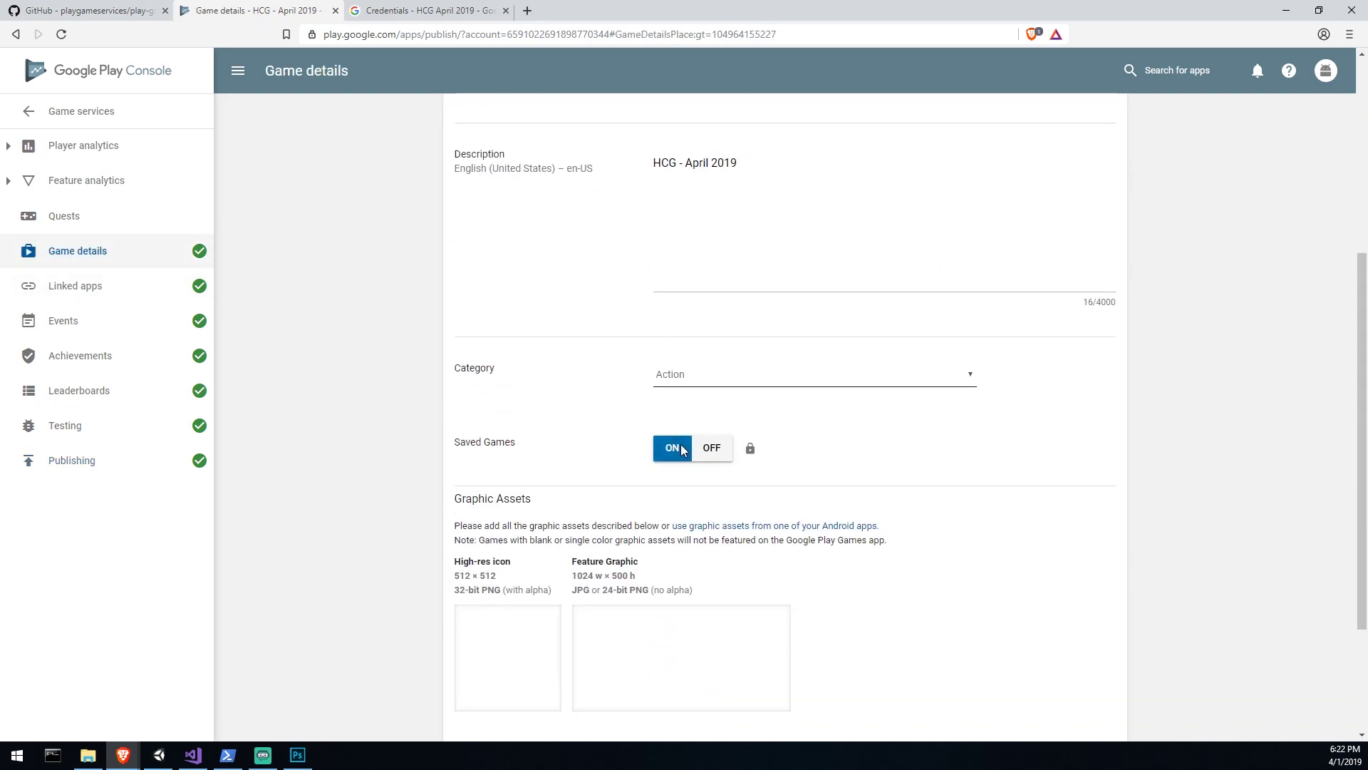
# Step: Try turning Saved Games off on the Game details page
pyautogui.moveTo(750, 449)
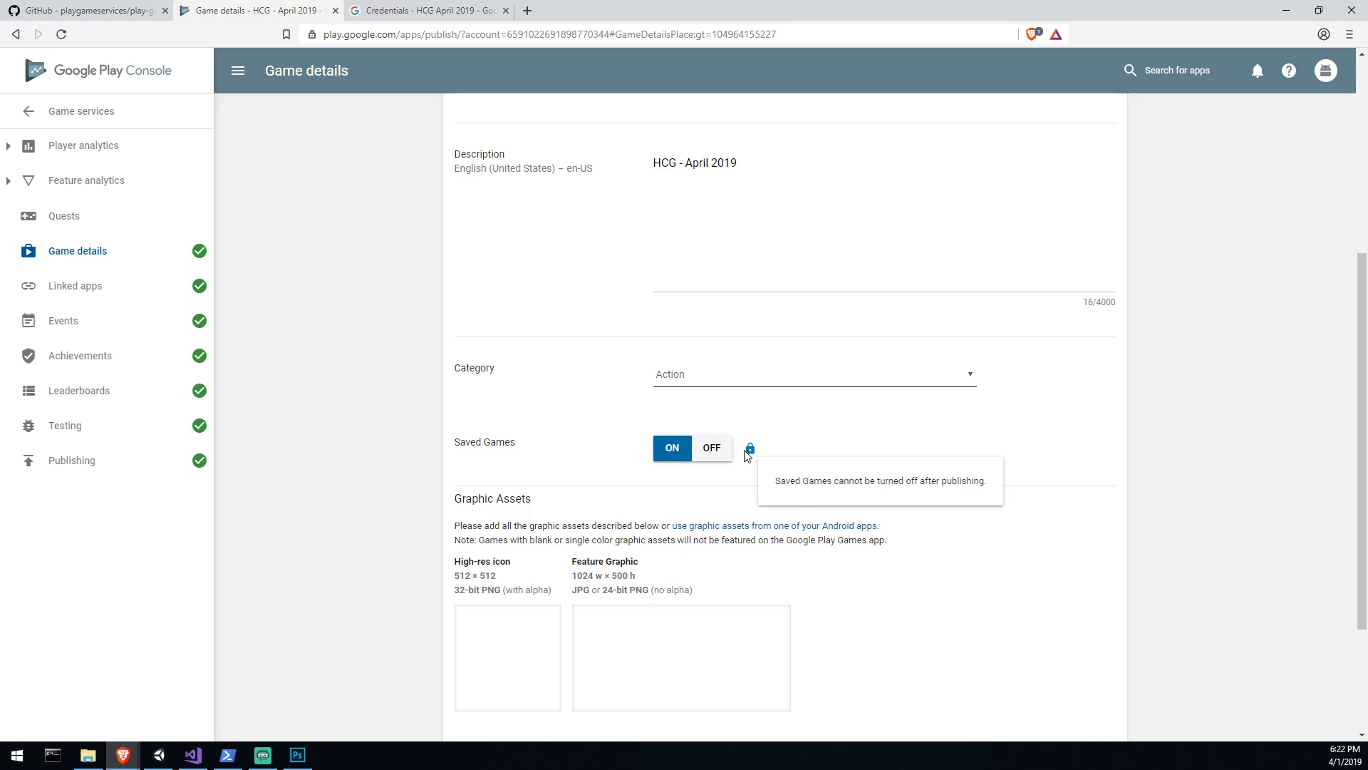
pyautogui.click(706, 449)
pyautogui.scroll(-4, 867, 446)
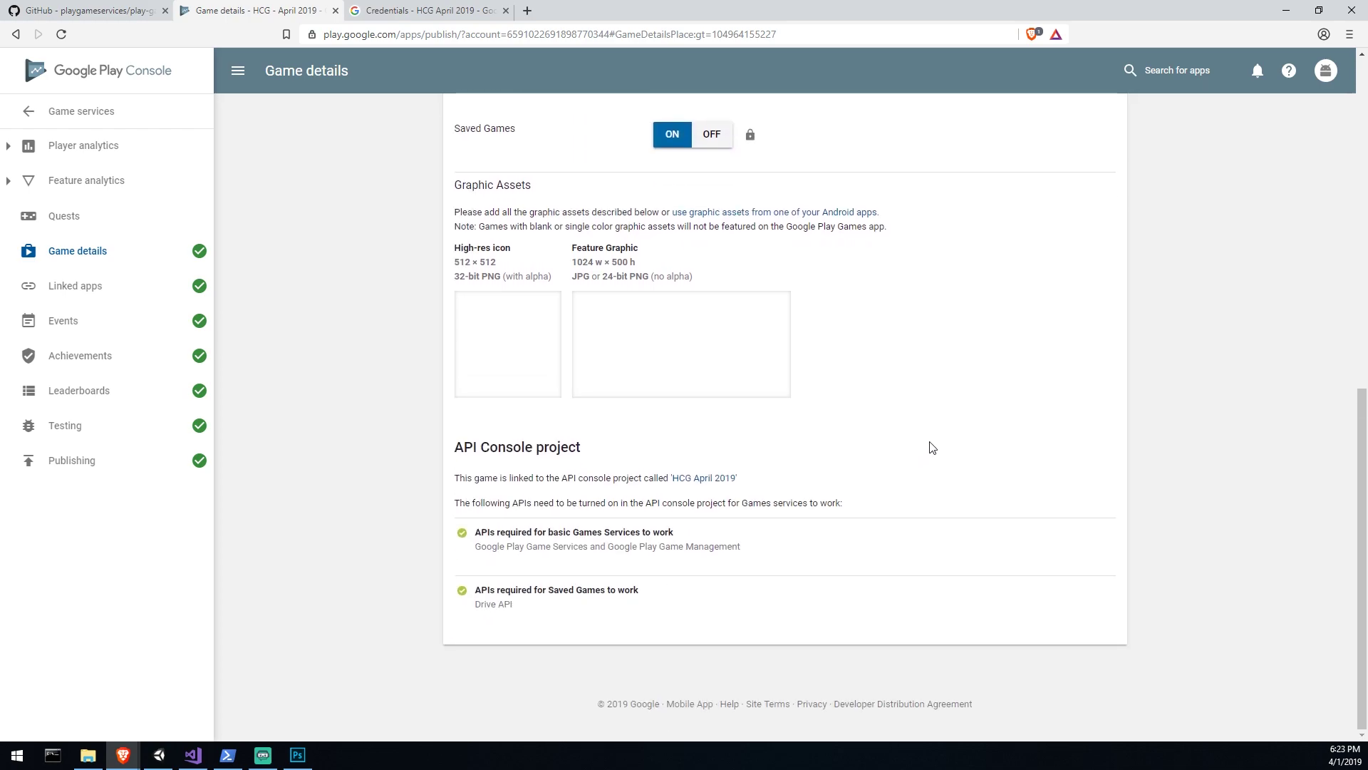
pyautogui.scroll(2, 926, 442)
# Step: Review the Linked apps, Events, Achievements, Leaderboards and Testing pages
pyautogui.moveTo(750, 277)
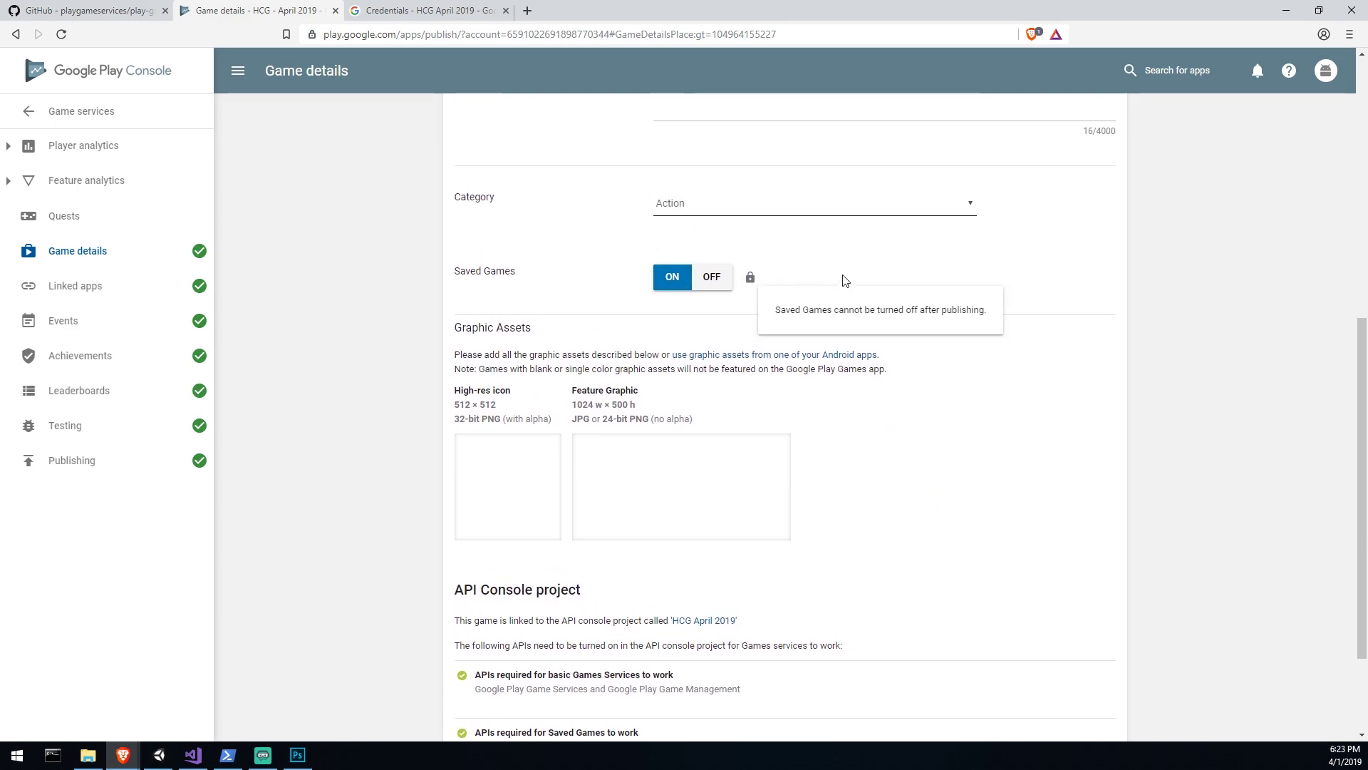
pyautogui.click(78, 292)
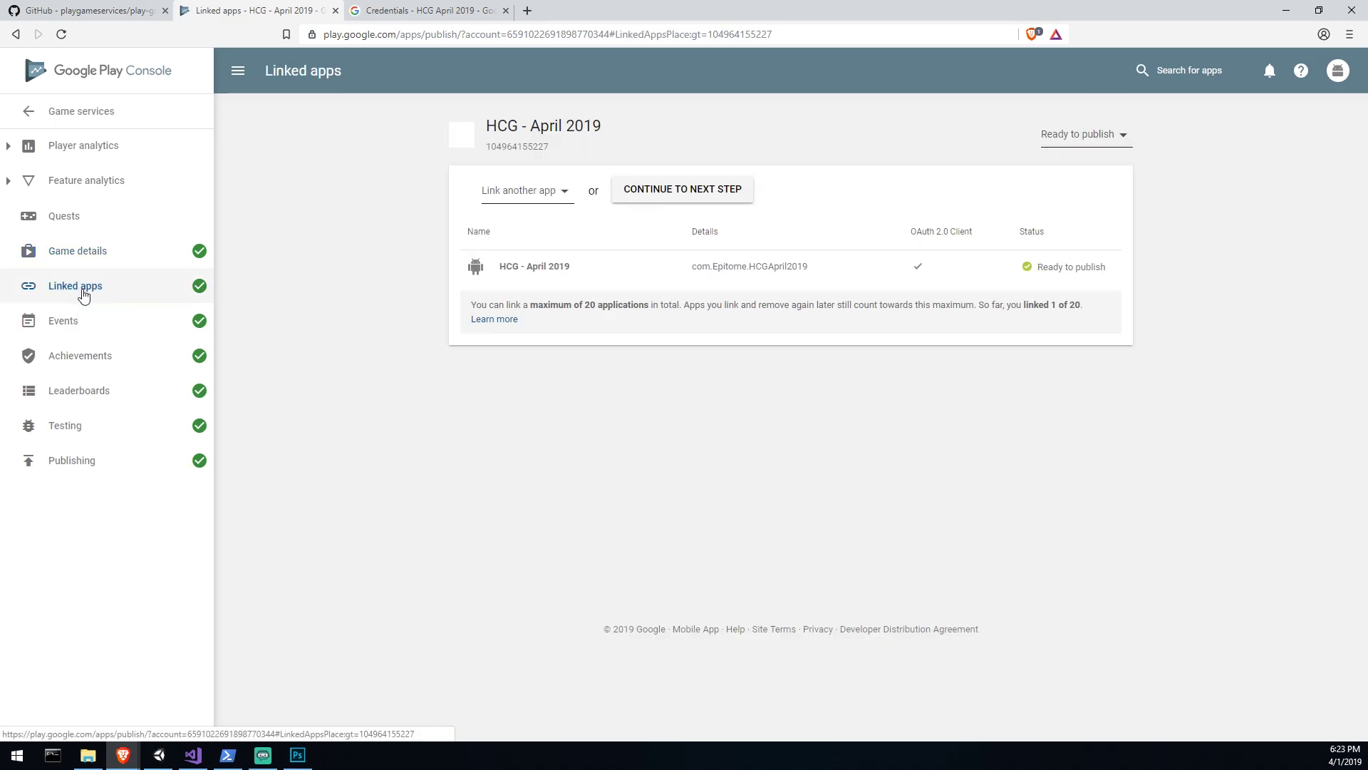
pyautogui.click(85, 329)
pyautogui.click(81, 356)
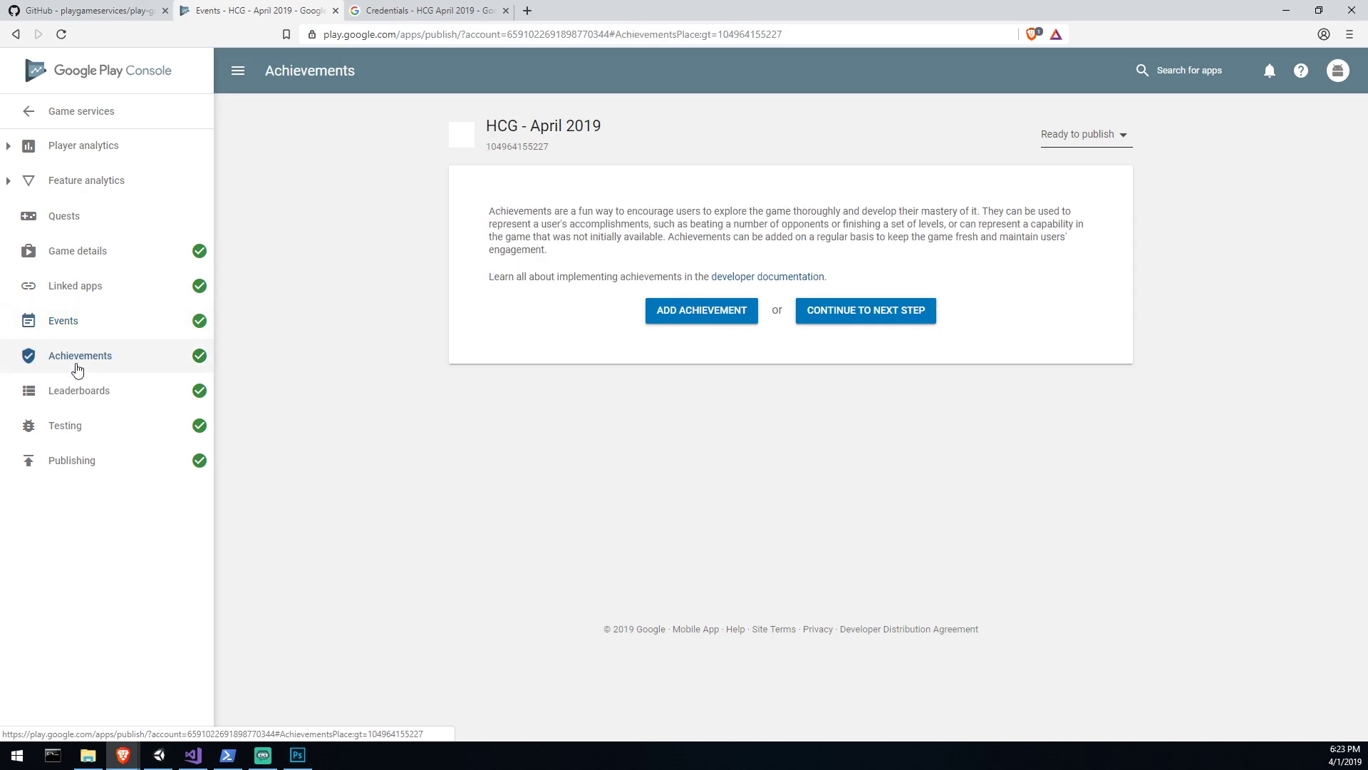
pyautogui.click(77, 391)
pyautogui.click(76, 426)
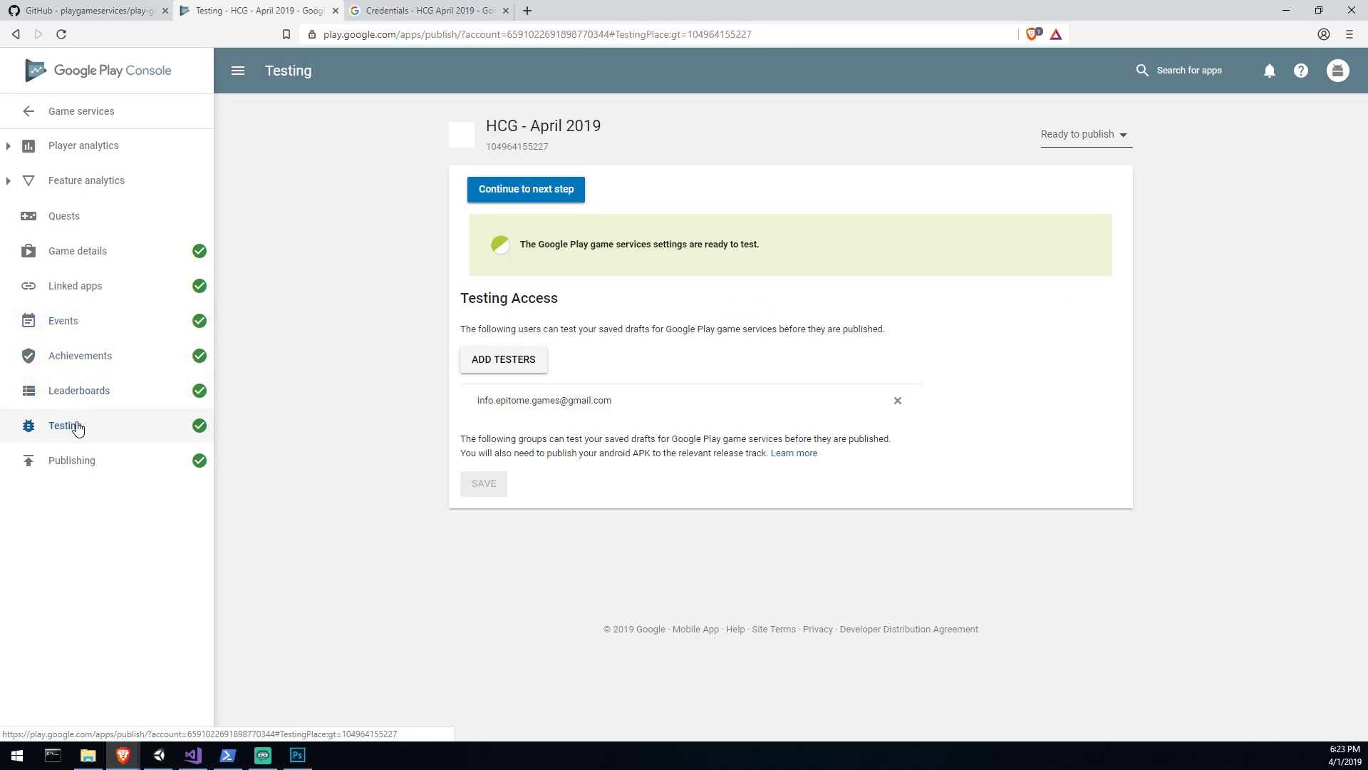
# Step: Publish the HCG - April 2019 game from the Publishing page
pyautogui.click(80, 460)
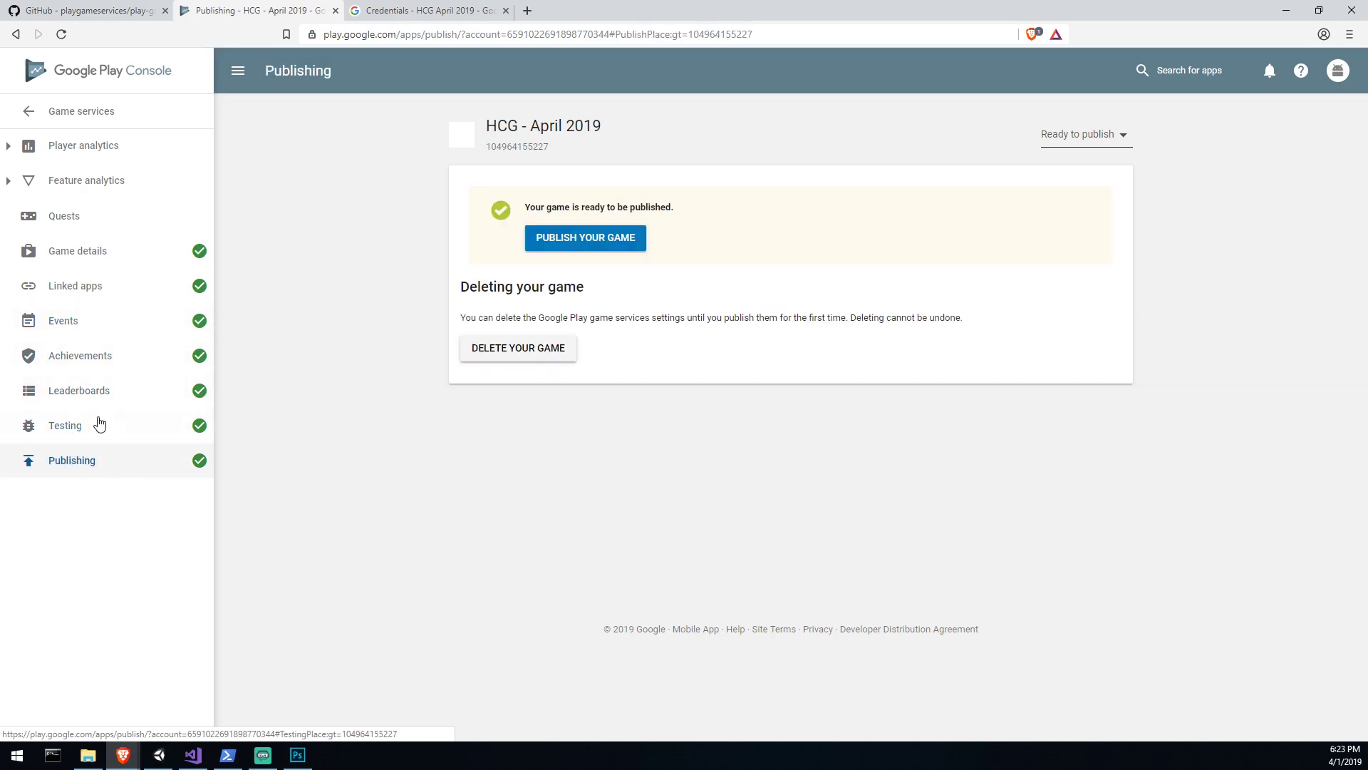
pyautogui.click(612, 239)
pyautogui.click(811, 454)
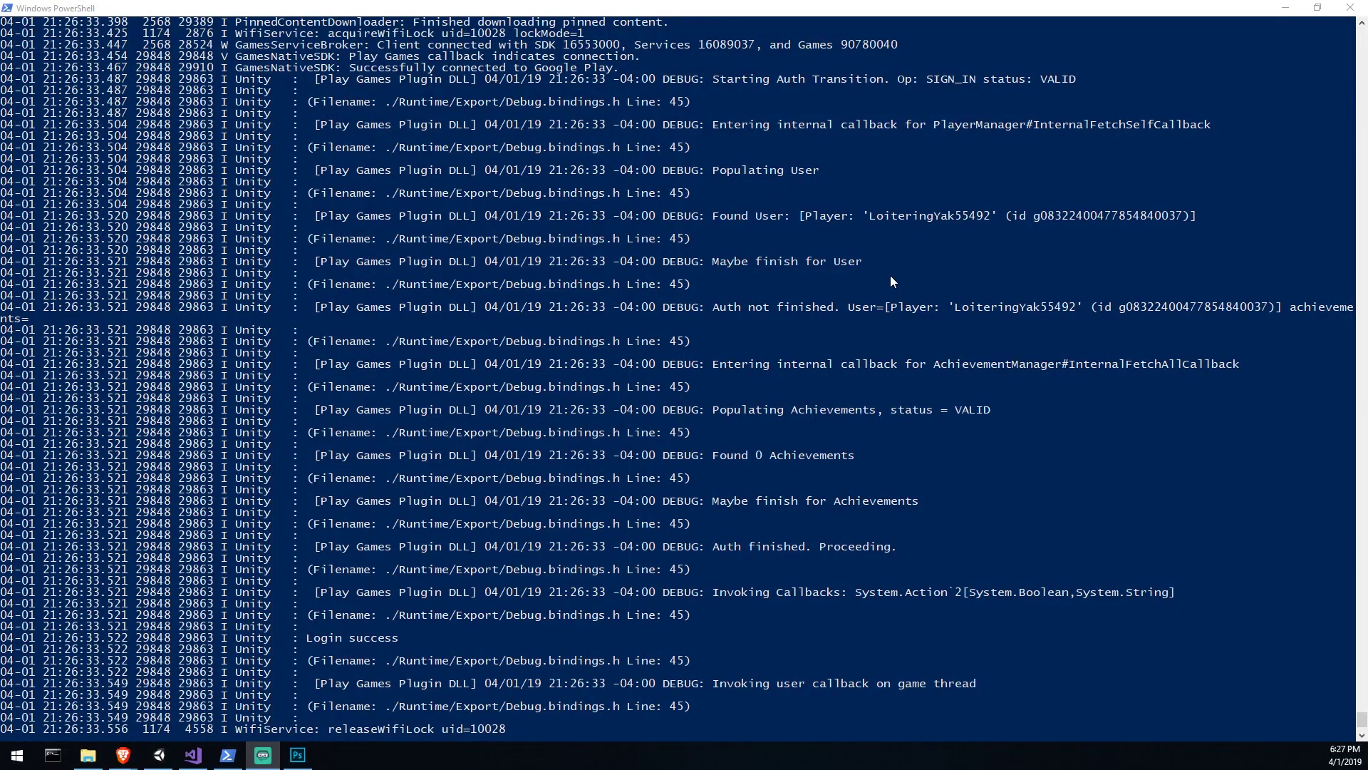
# Step: Bring the adb logcat PowerShell window forward to show the 'Login success' line
pyautogui.click(905, 254)
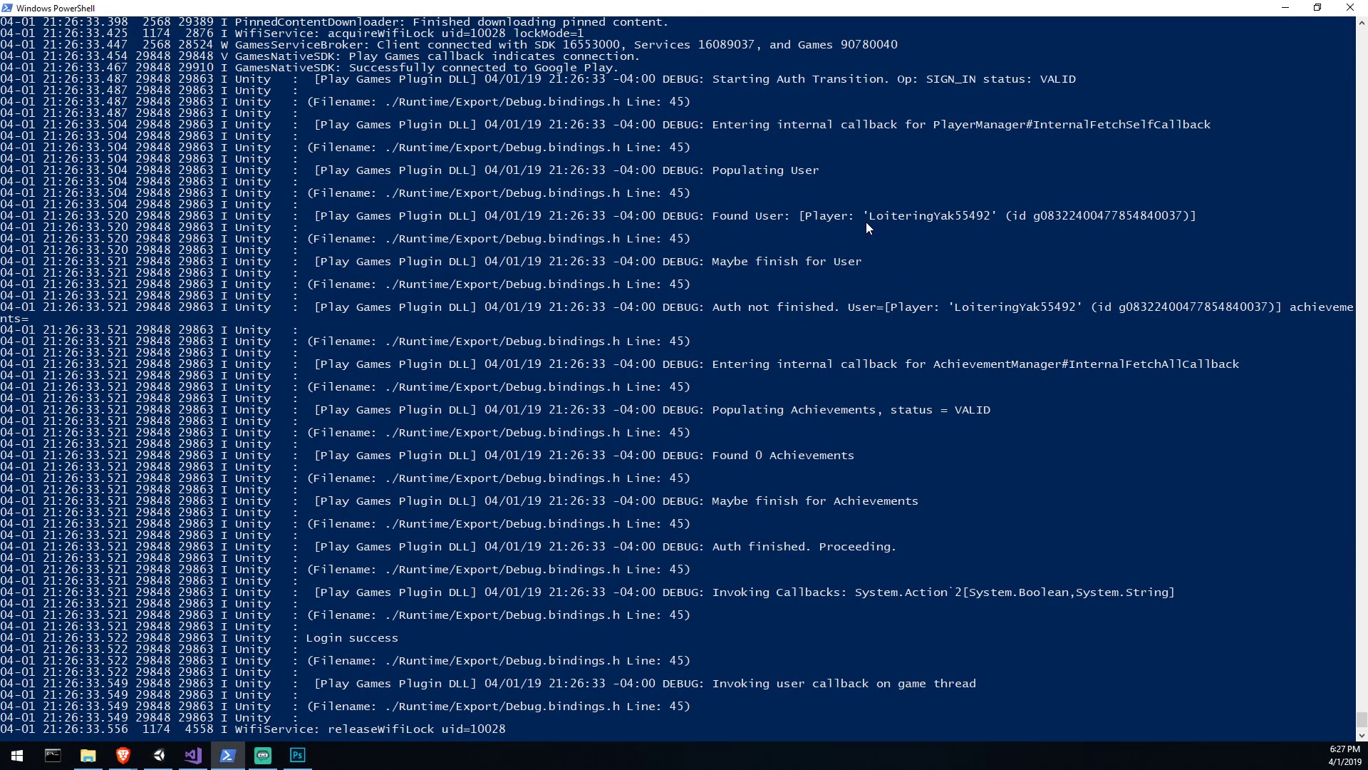